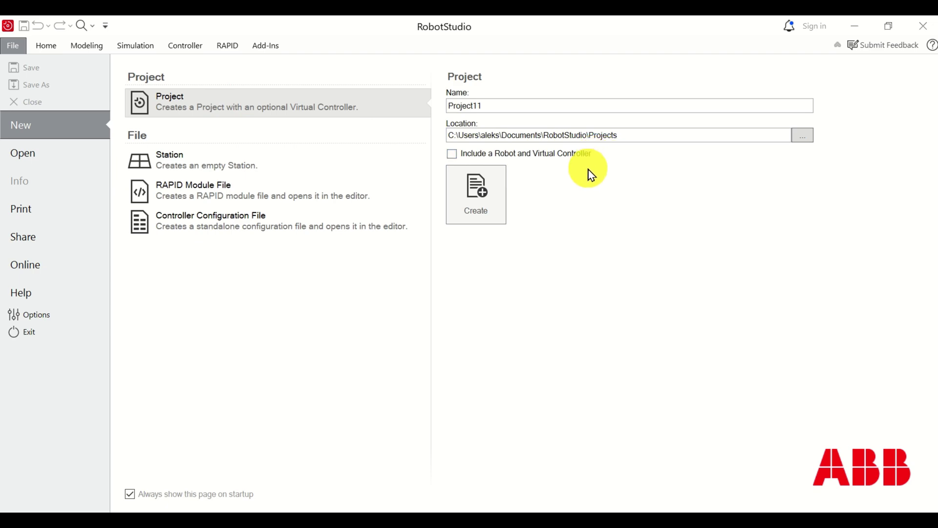
Create the project Project11 without a virtual controller and add an IRB 120 robot, version IRB 120, from the ABB library.
click(473, 201)
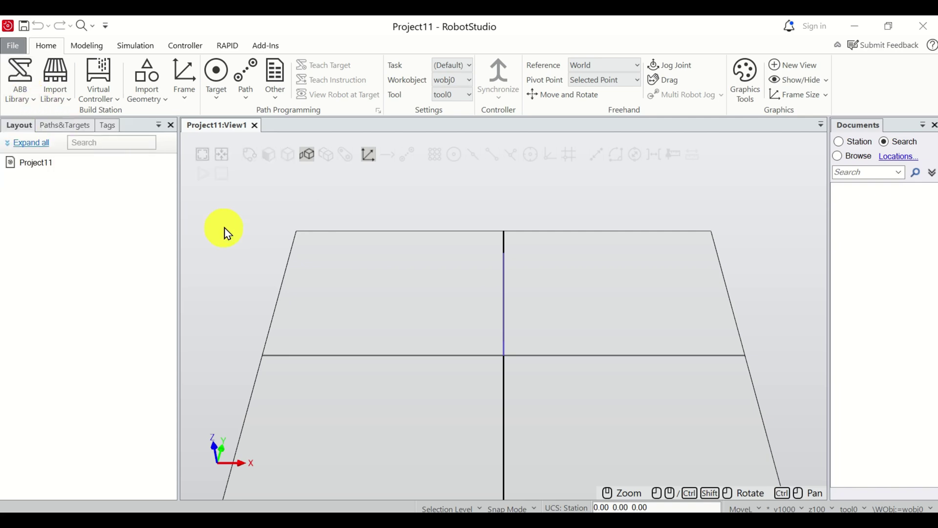
click(33, 105)
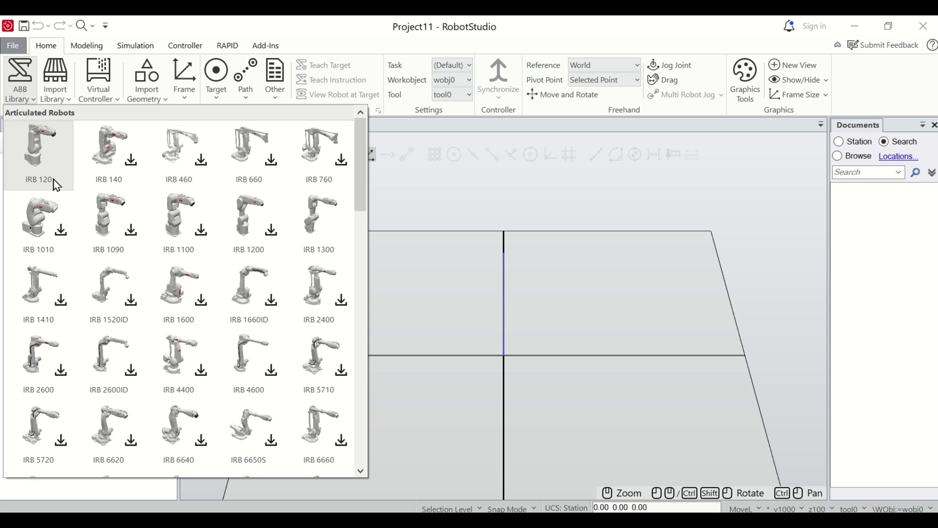
click(52, 164)
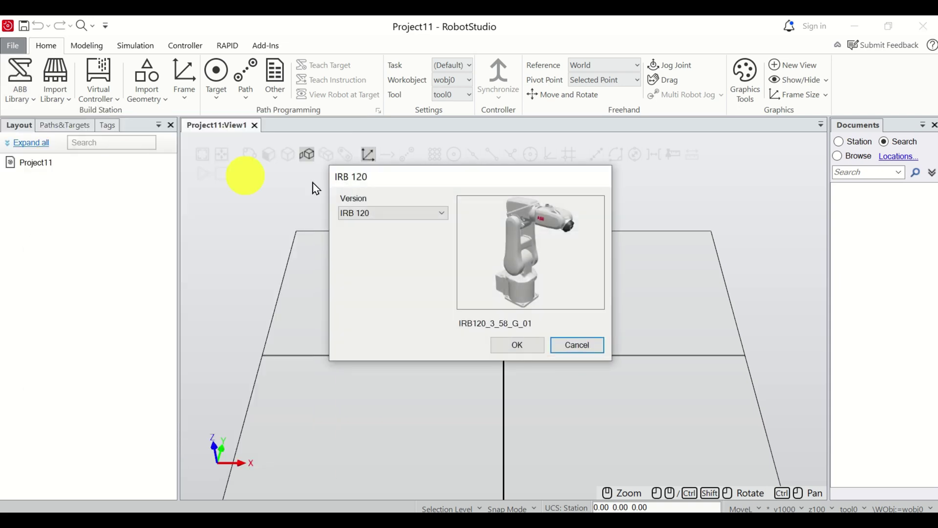
click(526, 350)
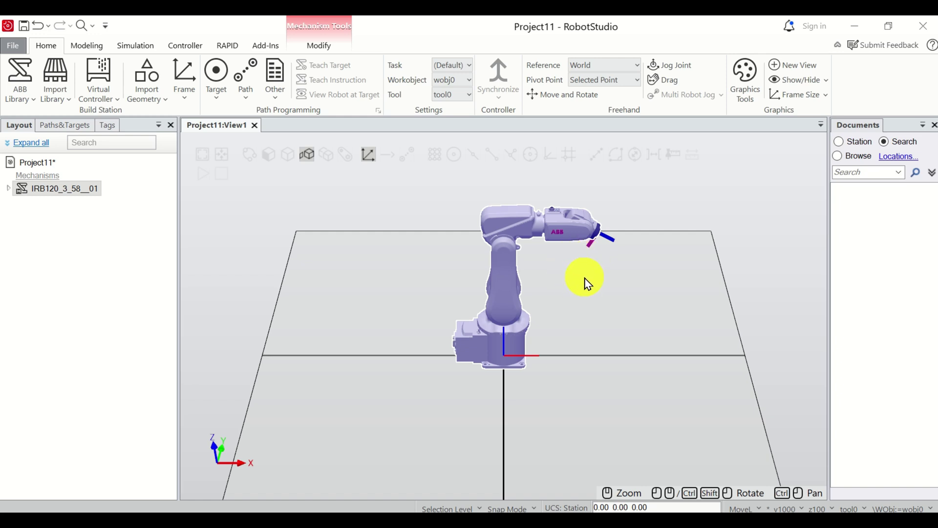
Examine the IRB 120 robot in the 3D view at different zoom levels, angles and positions.
scroll(586, 282, up, 3)
scroll(588, 282, down, 4)
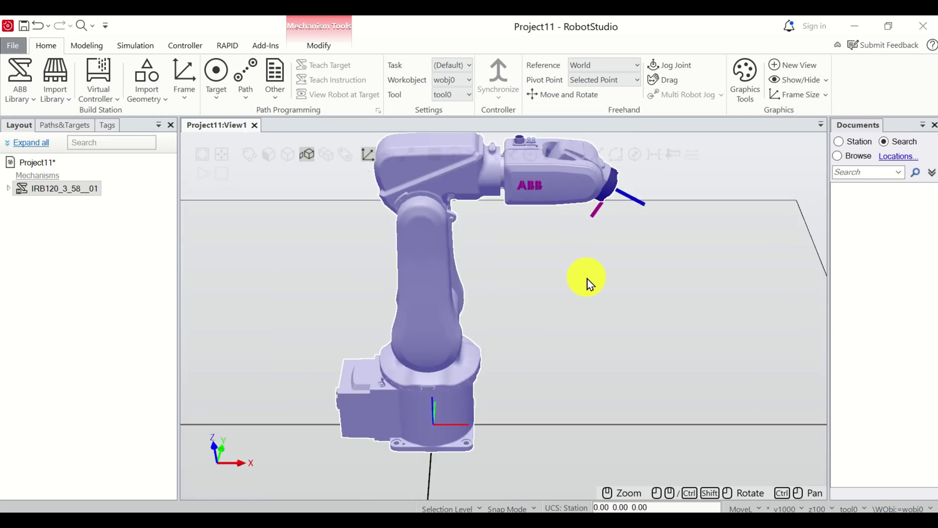
scroll(611, 249, up, 5)
scroll(616, 226, down, 3)
scroll(606, 244, up, 4)
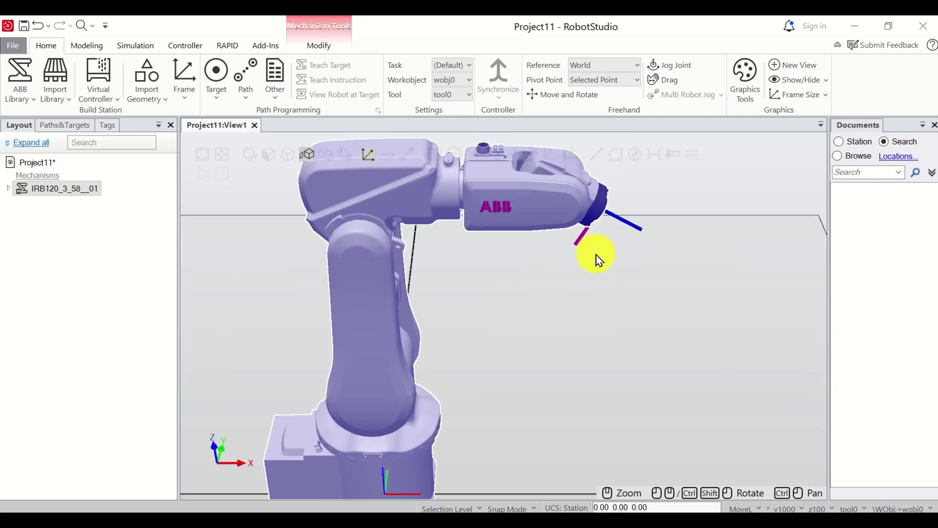
scroll(597, 257, down, 2)
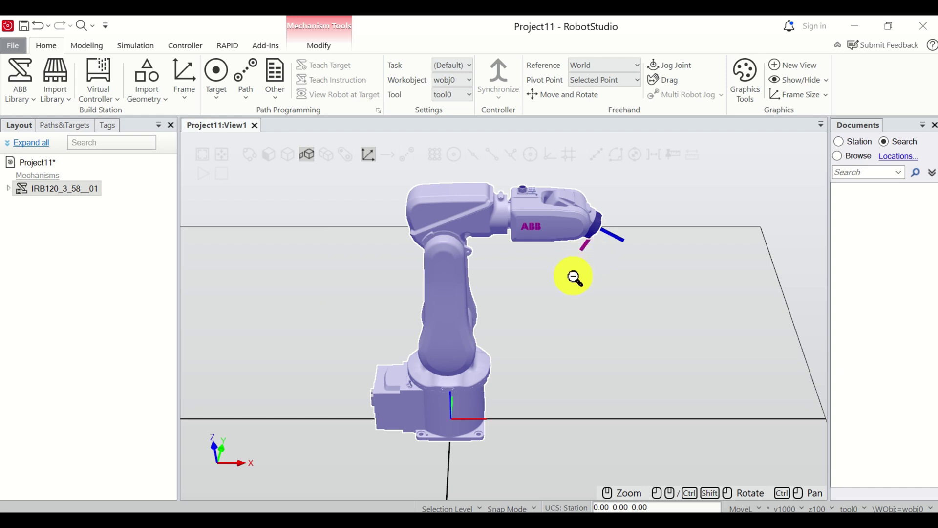
scroll(574, 278, down, 3)
scroll(555, 279, up, 4)
scroll(592, 278, down, 4)
scroll(536, 291, up, 3)
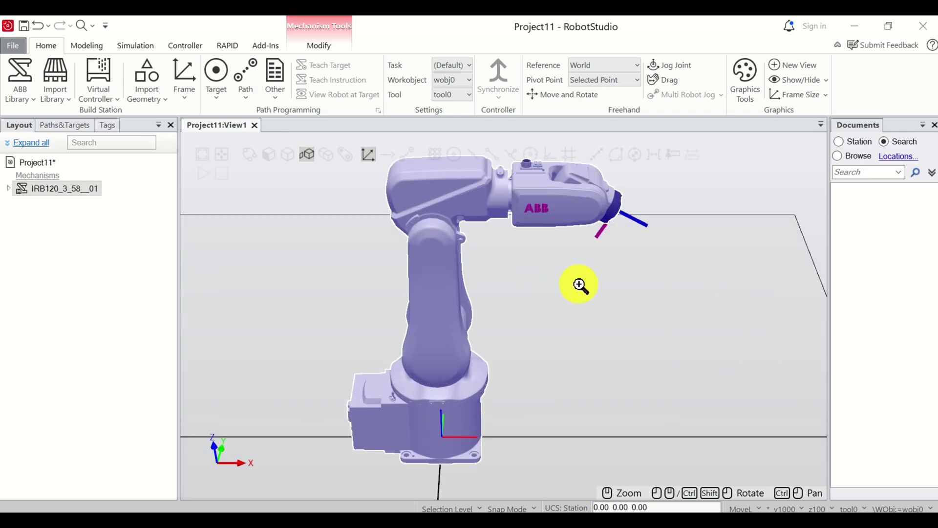
scroll(578, 284, down, 3)
scroll(557, 291, up, 1)
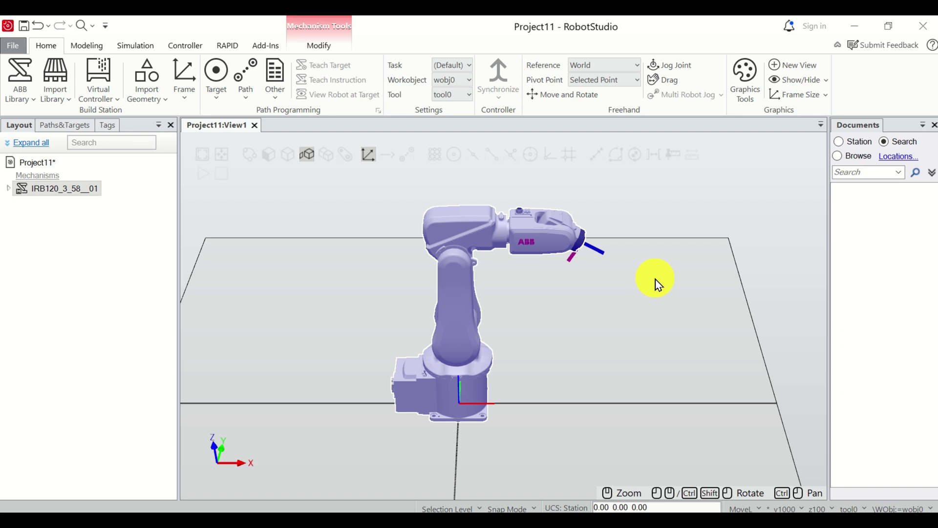
mouse_move(657, 283)
ctrl+shift+mouse_down()
mouse_move(578, 277)
mouse_move(687, 253)
mouse_move(590, 283)
mouse_move(659, 283)
ctrl+shift+mouse_up()
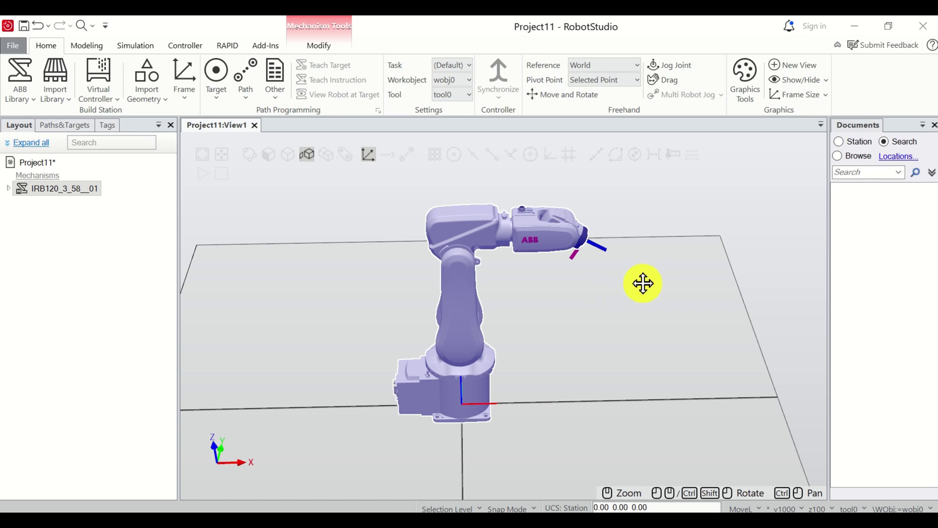
ctrl+drag(642, 283, 620, 278)
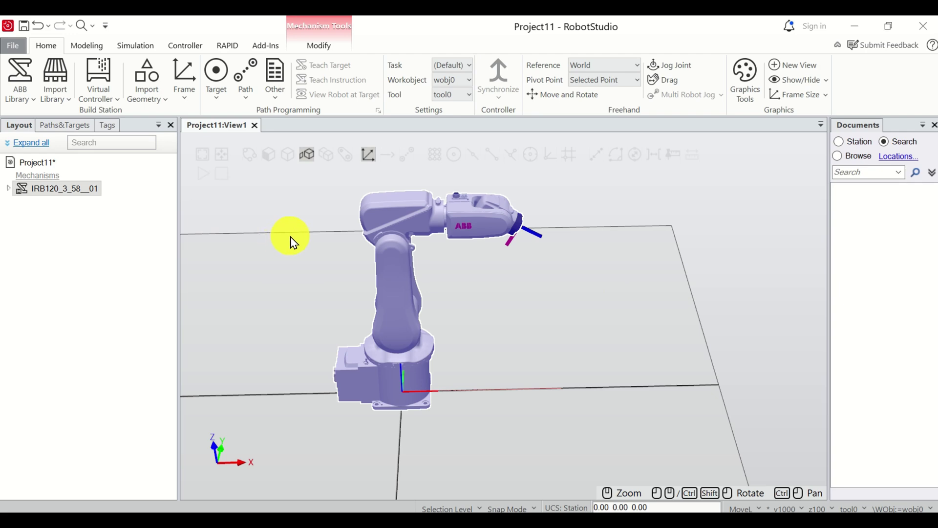
Create the virtual controller Controller1 from the layout for IRB120_3_58__01 with RobotWare 6.15.07.00, keeping the default controller options.
click(101, 100)
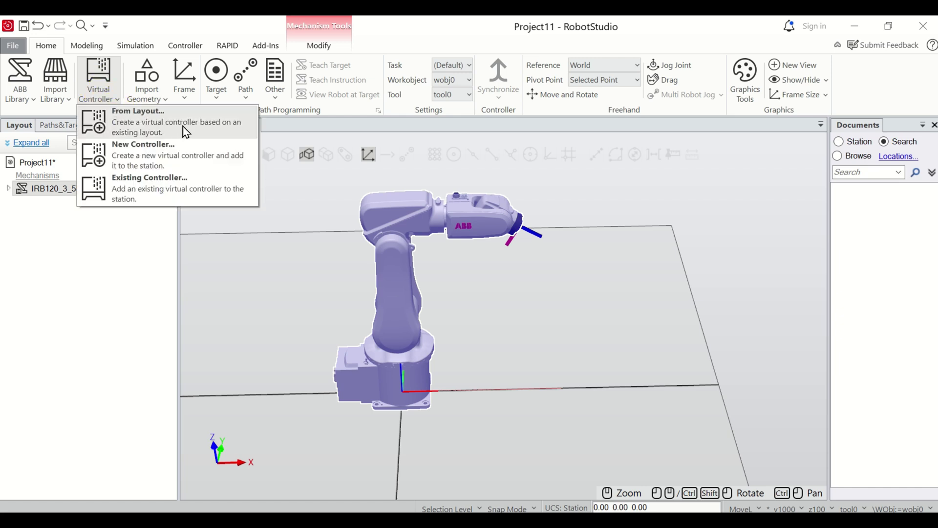
click(100, 86)
click(99, 85)
click(192, 131)
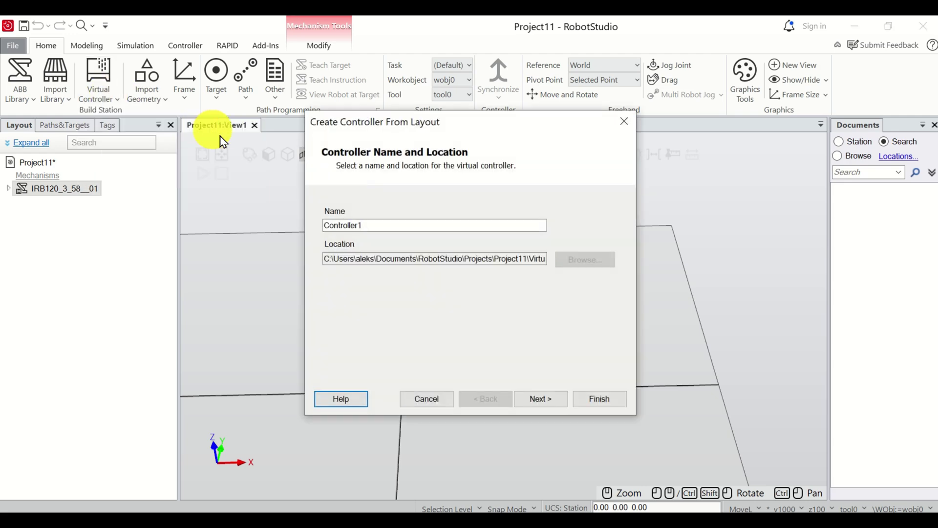
click(548, 403)
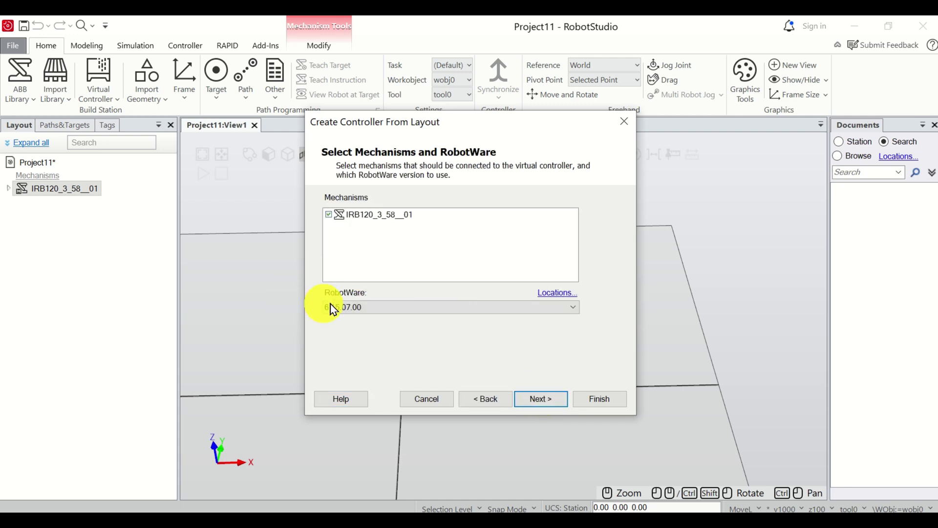
click(544, 399)
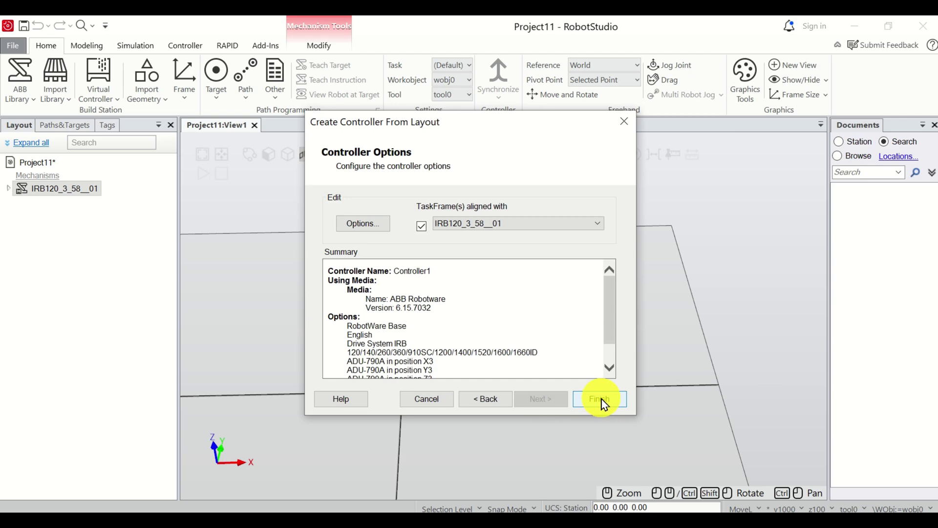
click(601, 400)
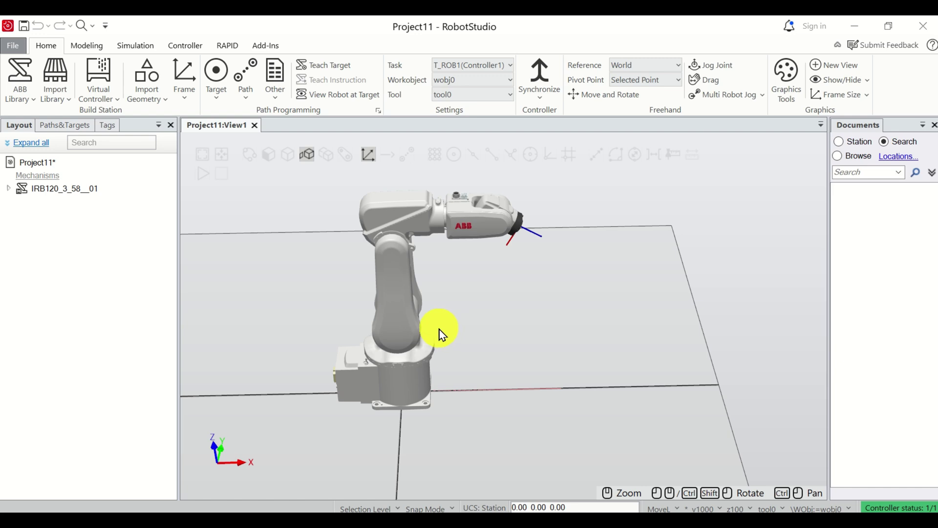
Import the ABB Smart Gripper from the equipment library in the Servo, Fingers variant.
click(65, 95)
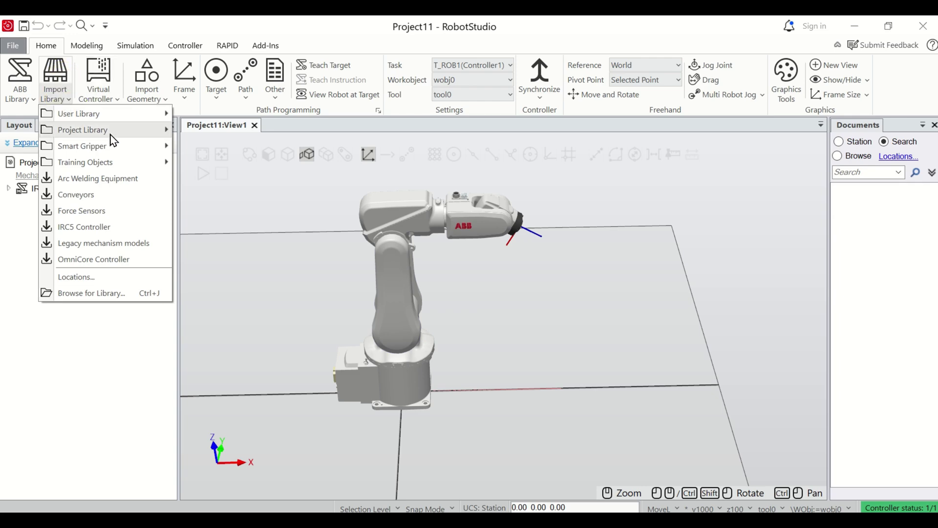
mouse_move(120, 154)
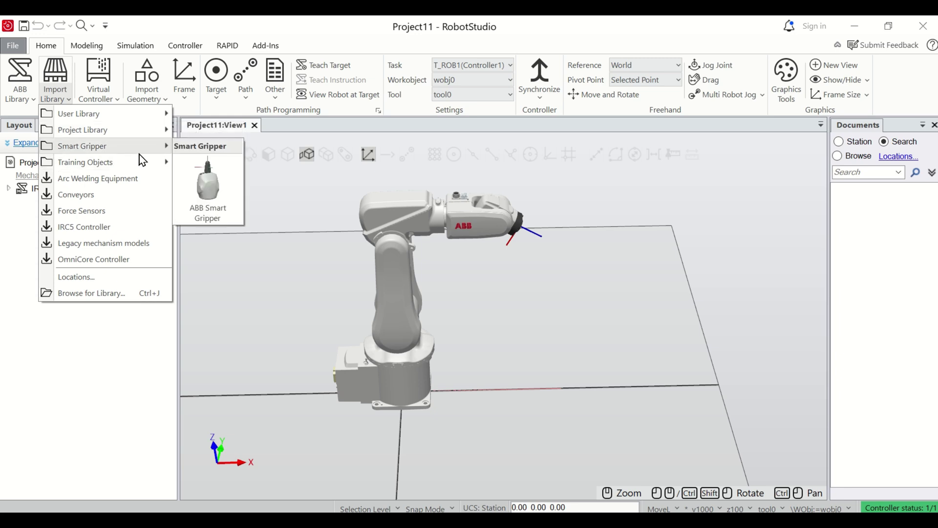
click(214, 193)
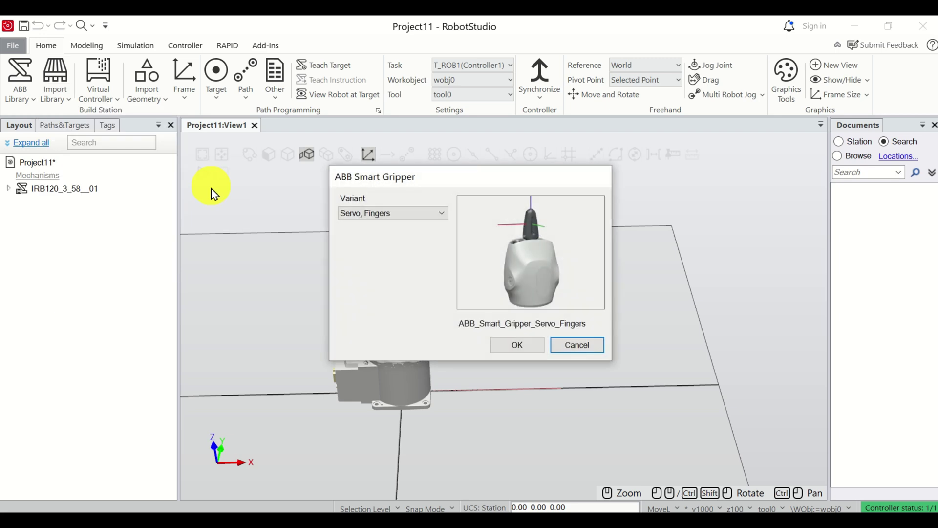
click(534, 351)
Examine where the imported gripper sits at the robot base, and inspect the mounting flange and coordinate axes at the robot's wrist.
scroll(397, 377, up, 10)
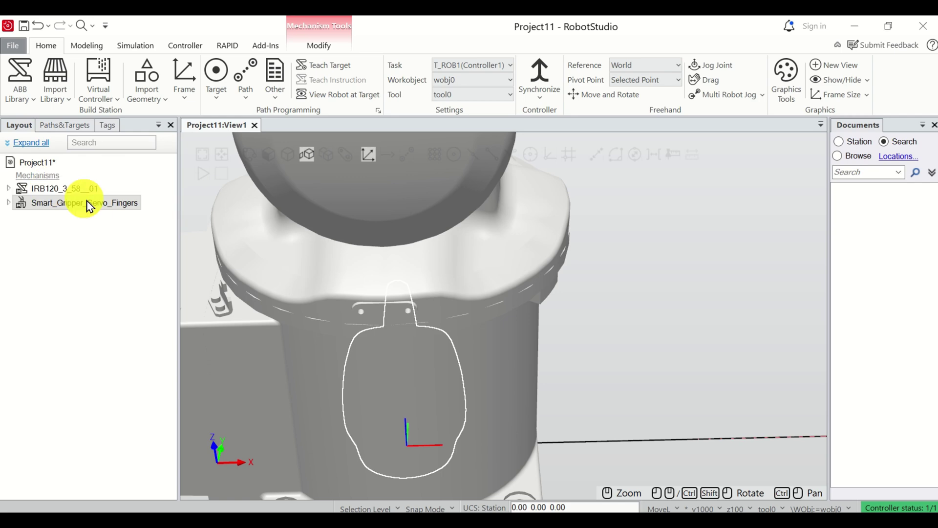
click(130, 211)
scroll(320, 308, down, 5)
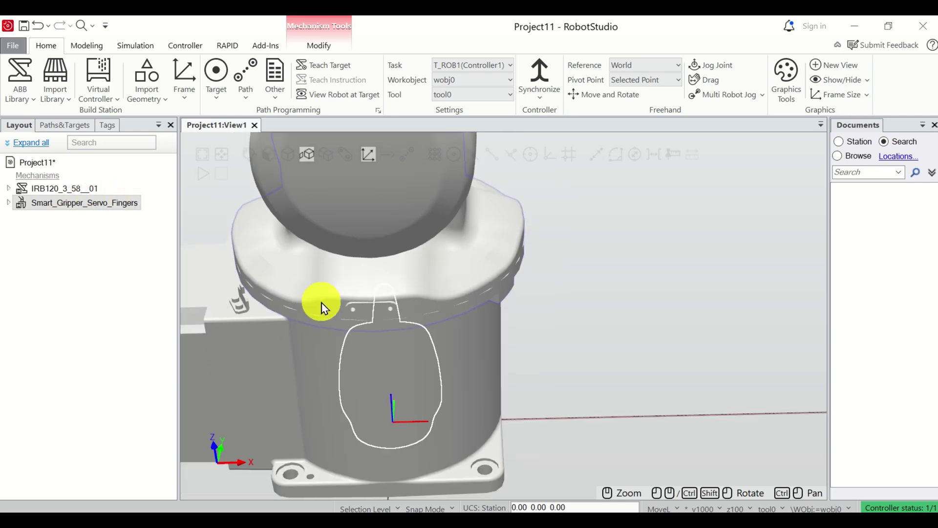
scroll(325, 308, down, 5)
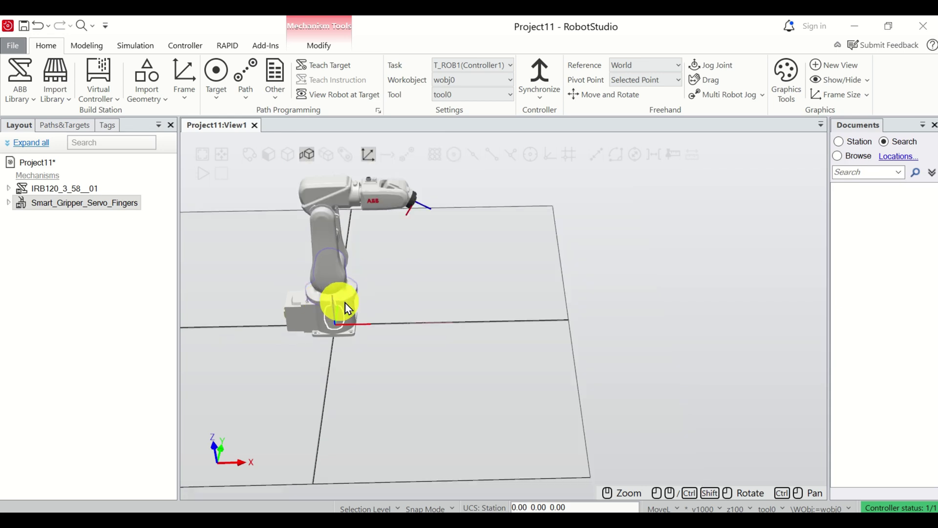
scroll(397, 205, down, 3)
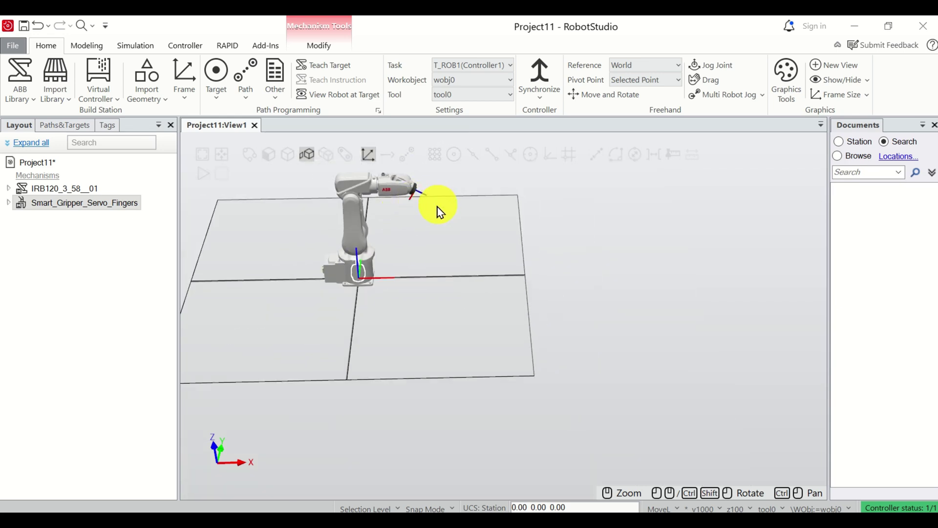
click(434, 227)
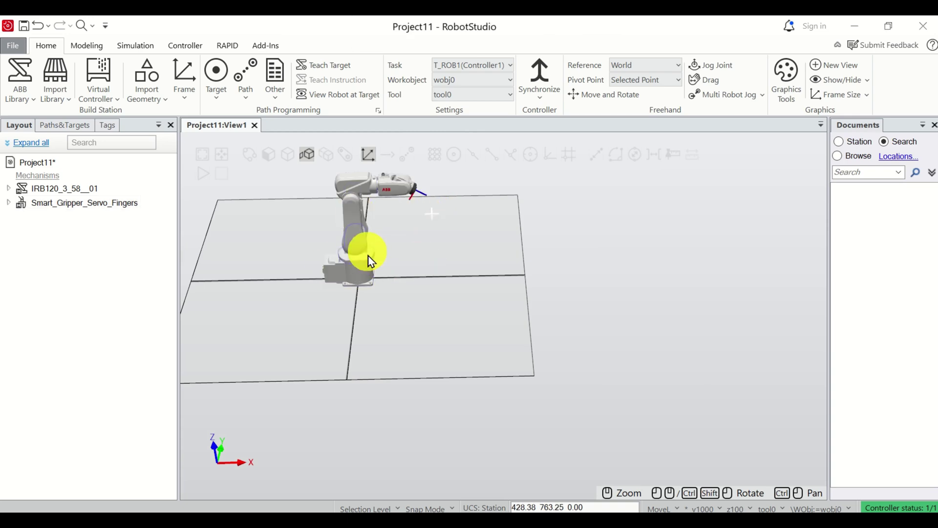
scroll(425, 215, up, 5)
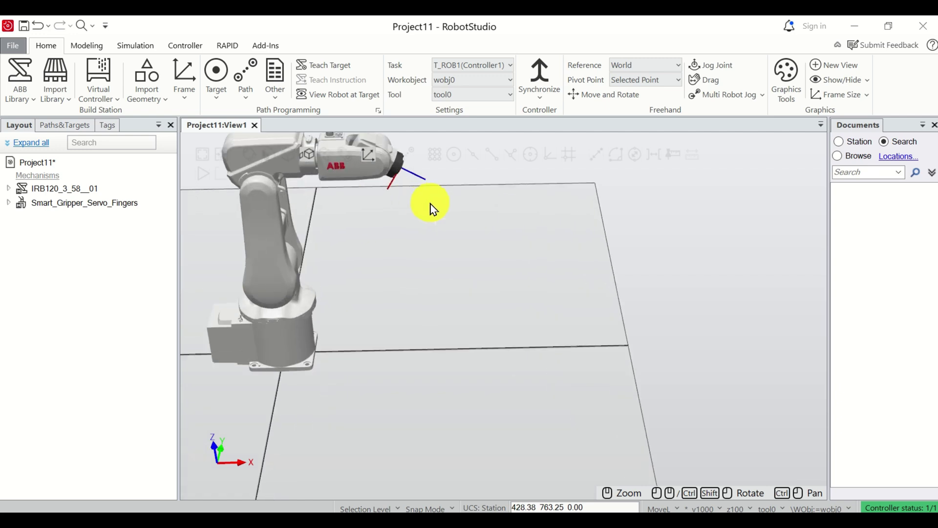
ctrl+shift+drag(441, 203, 402, 224)
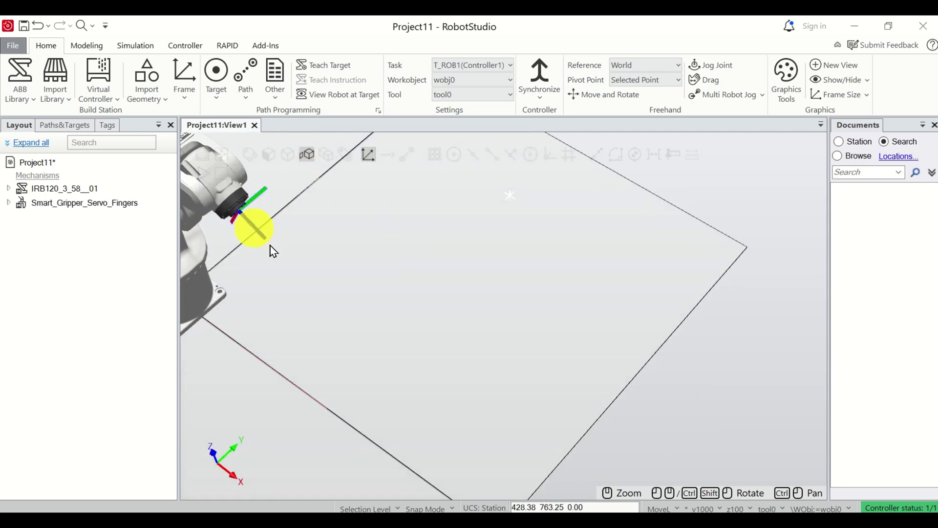
ctrl+shift+drag(283, 262, 360, 335)
ctrl+shift+drag(412, 394, 398, 363)
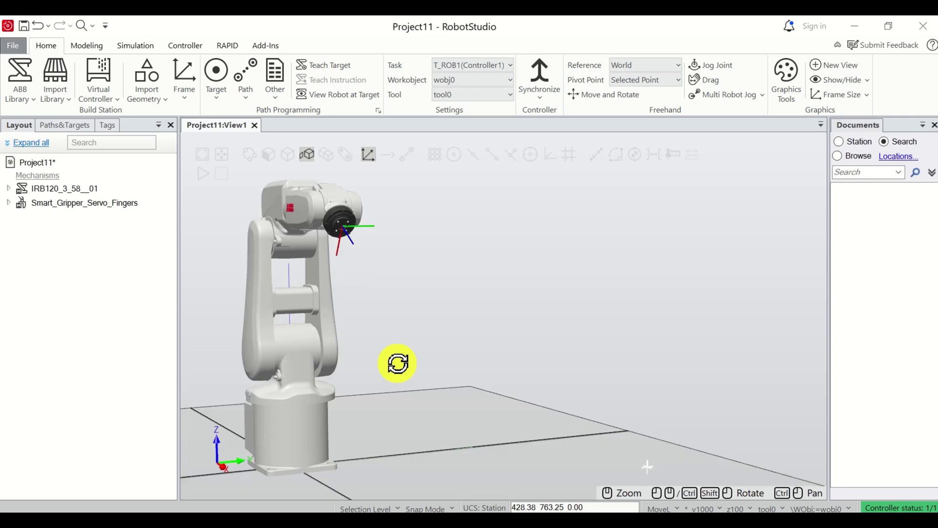
scroll(341, 220, up, 5)
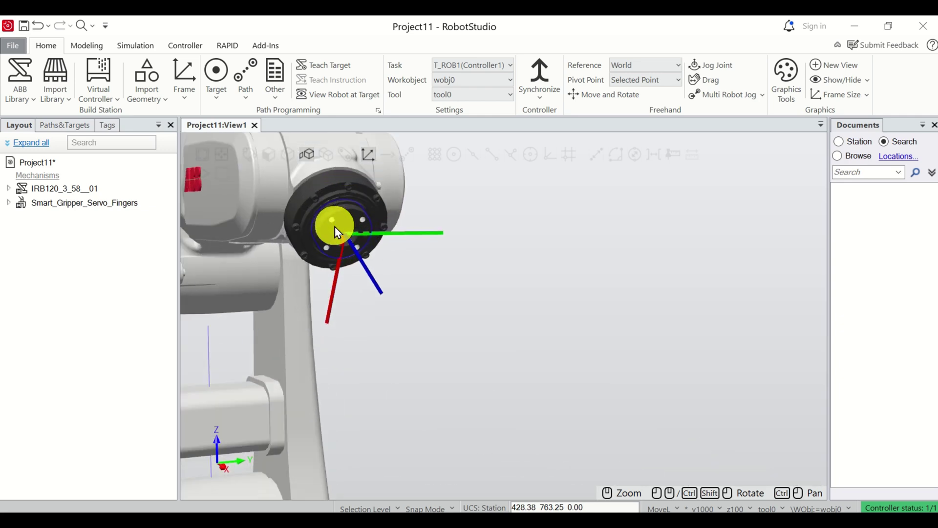
scroll(335, 227, up, 3)
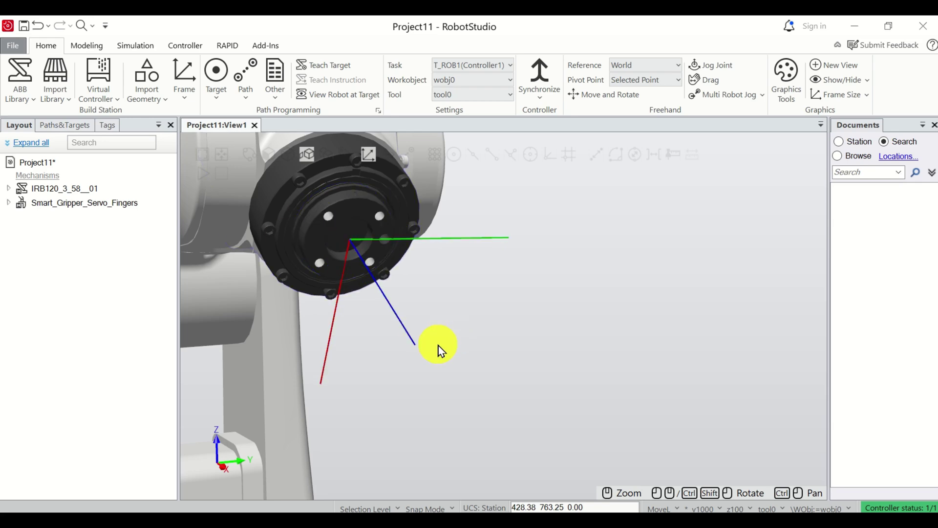
scroll(438, 345, down, 10)
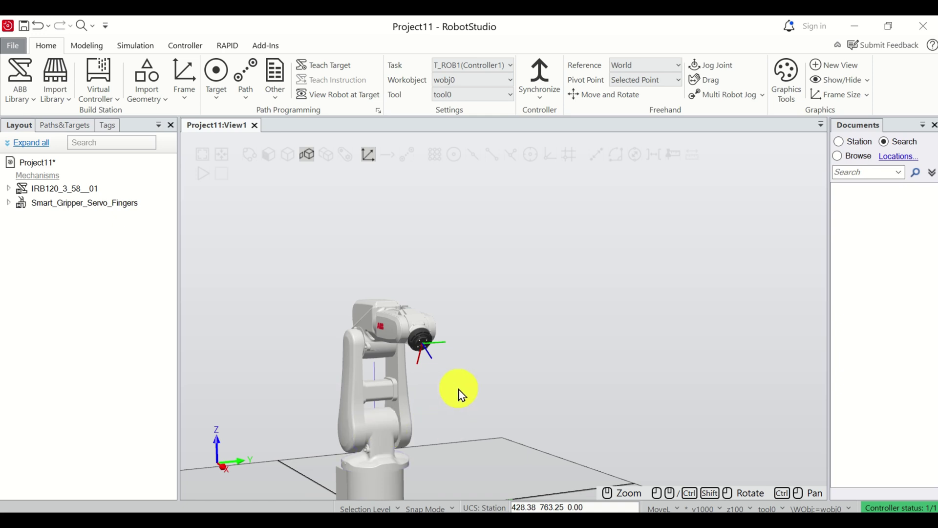
ctrl+drag(477, 383, 512, 358)
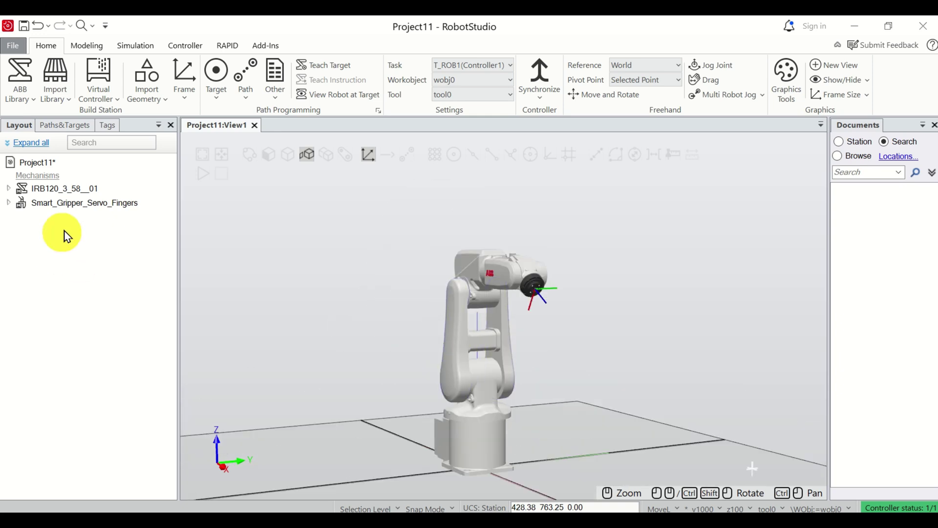
Attach the Smart_Gripper_Servo_Fingers to the IRB120_3_58__01 (T_ROB1) robot and update the gripper's position.
click(90, 206)
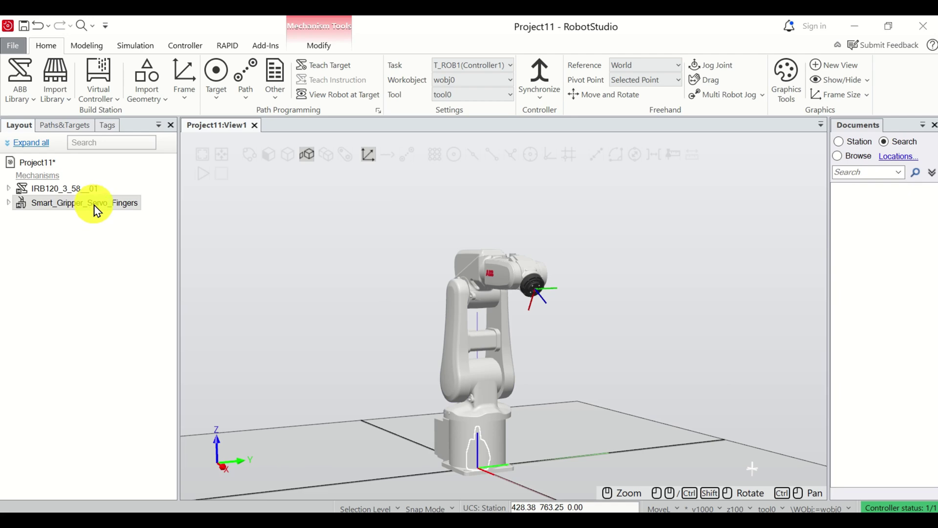
right_click(97, 211)
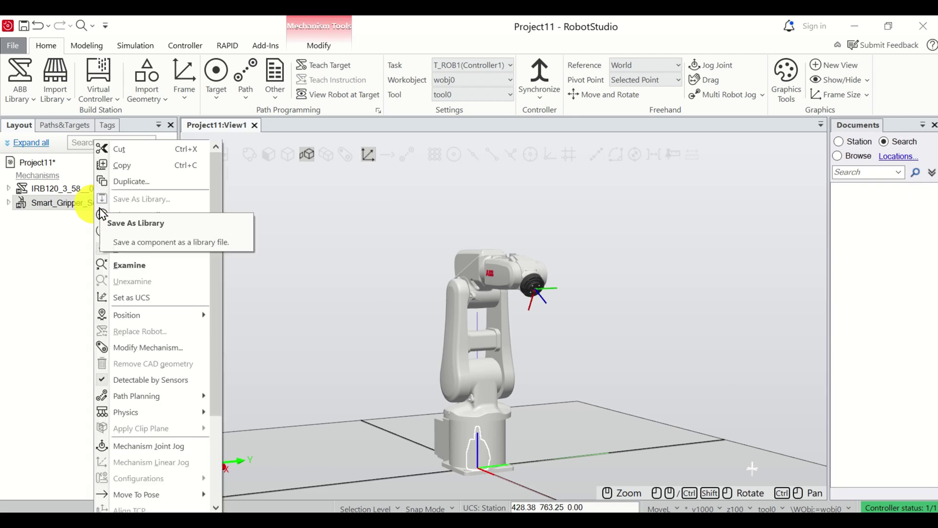
scroll(153, 274, down, 3)
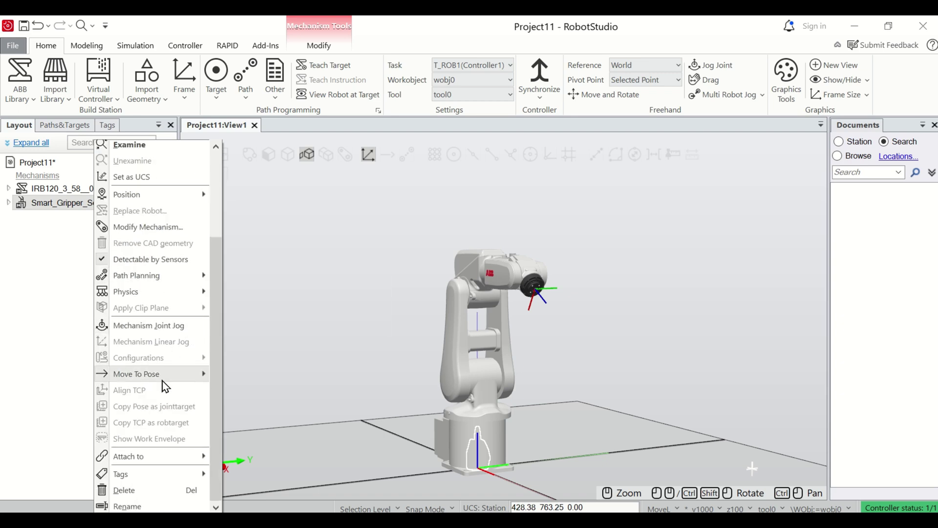
mouse_move(162, 379)
mouse_move(160, 459)
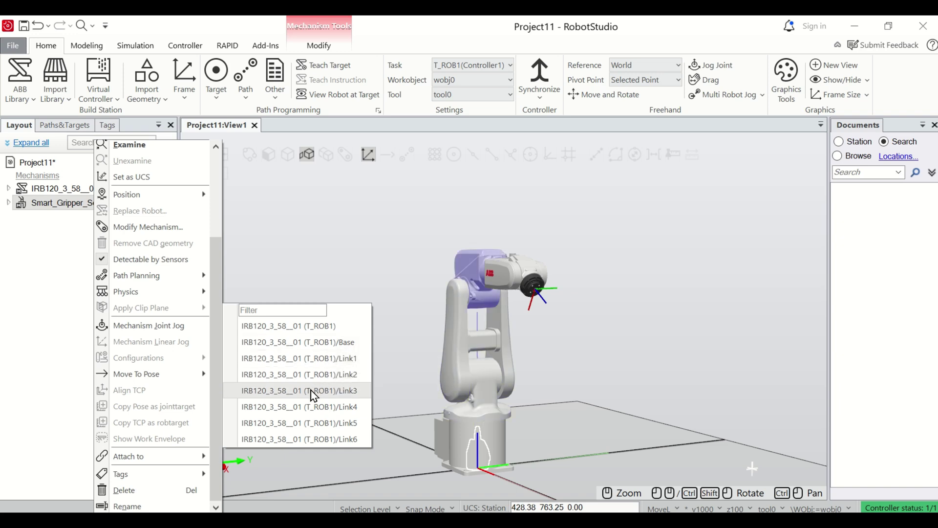
click(321, 326)
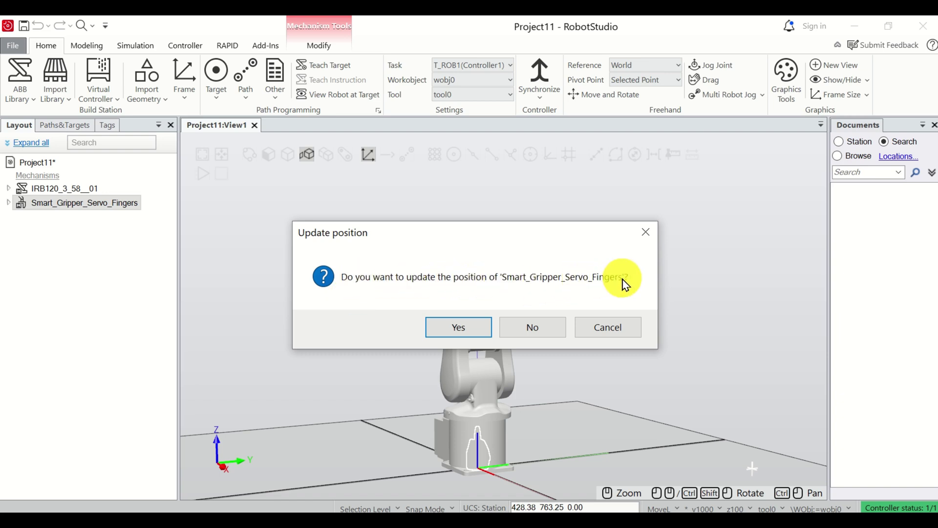
click(453, 330)
scroll(453, 330, up, 3)
scroll(557, 322, up, 3)
click(496, 324)
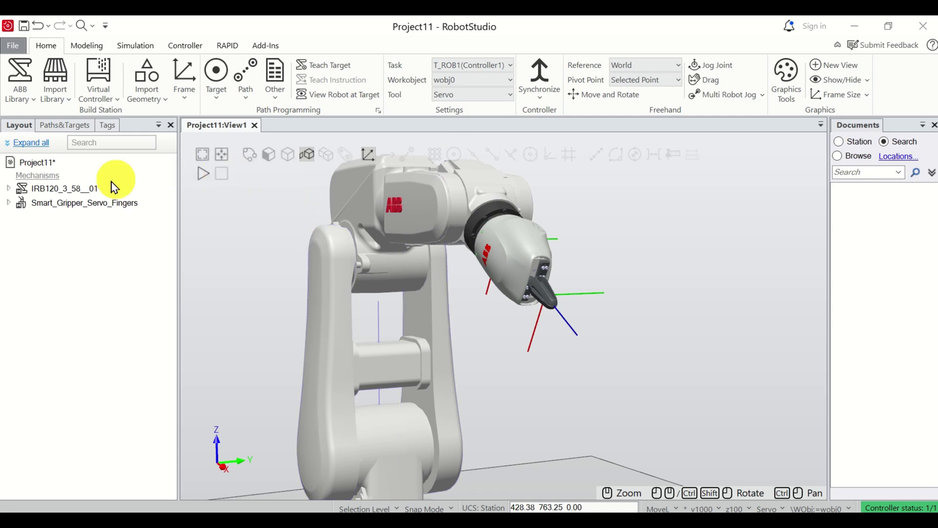
Examine the attached gripper's links one by one: HandBase, DownFinger, UpFinger, VacuumOne and VacuumTwo.
scroll(93, 198, down, 2)
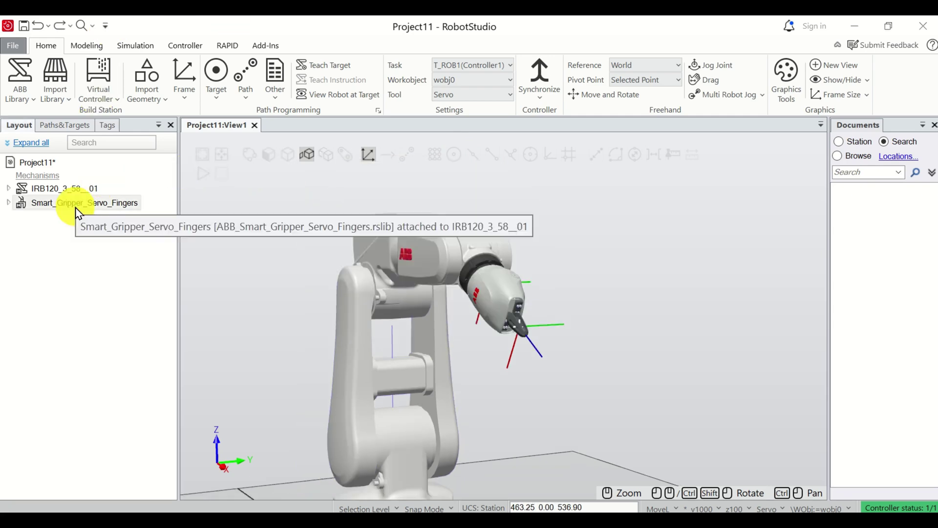
click(8, 203)
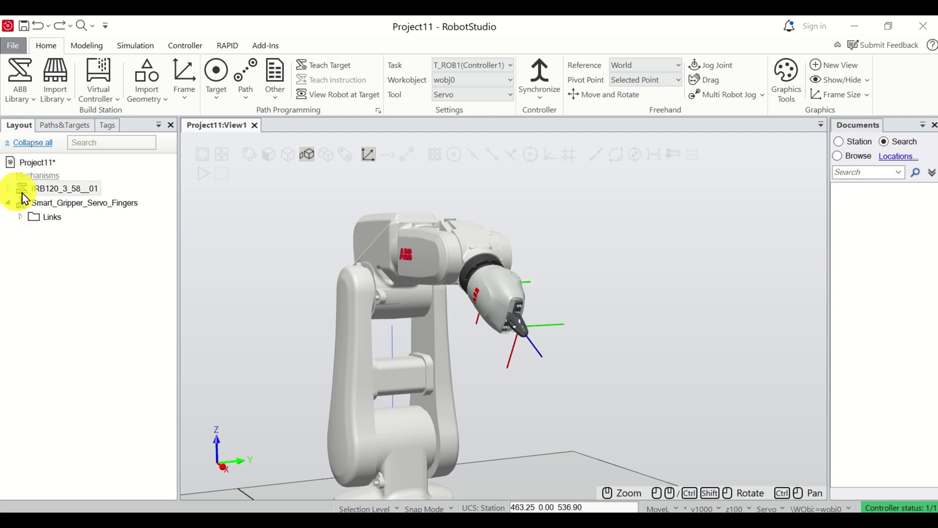
click(19, 218)
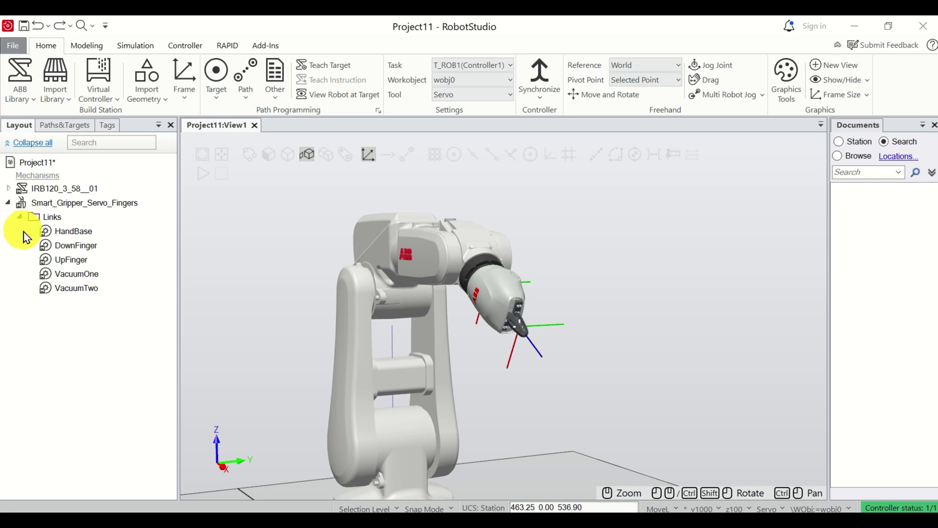
click(78, 234)
scroll(463, 295, up, 5)
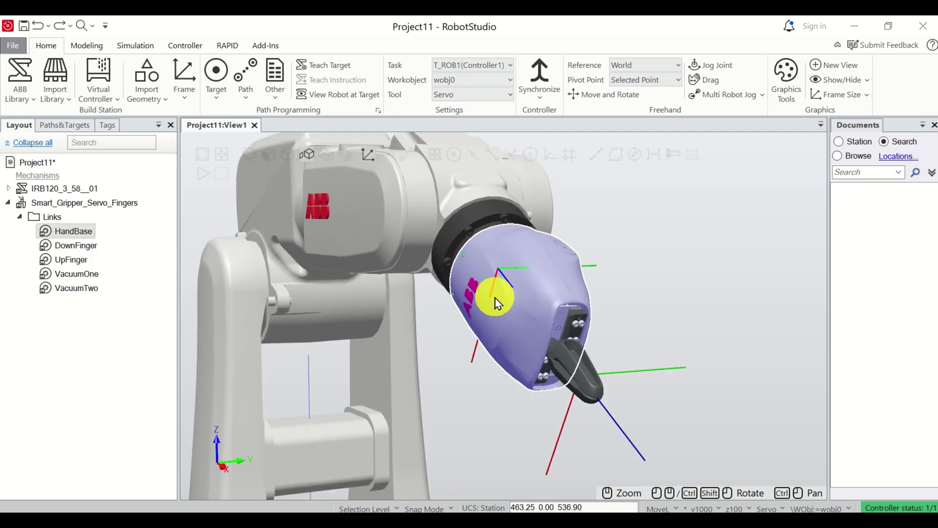
scroll(497, 295, down, 3)
click(91, 249)
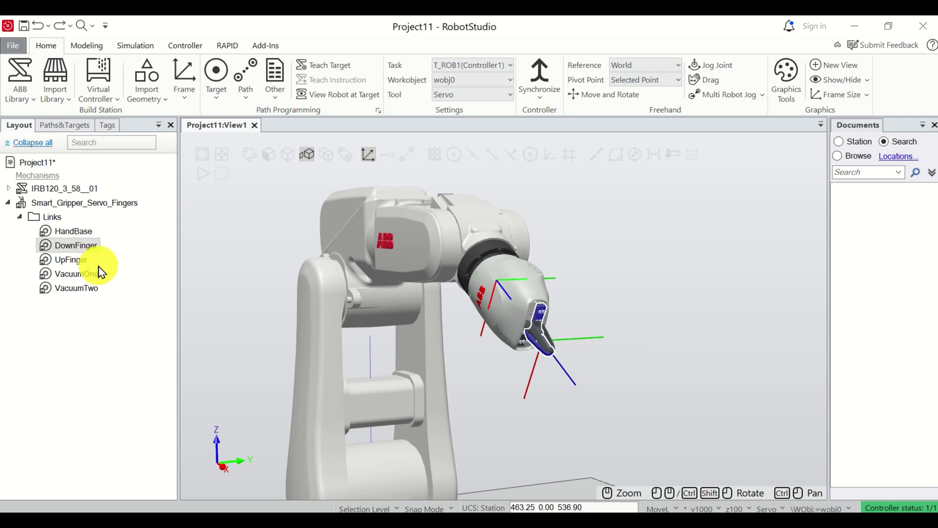
click(76, 260)
click(85, 280)
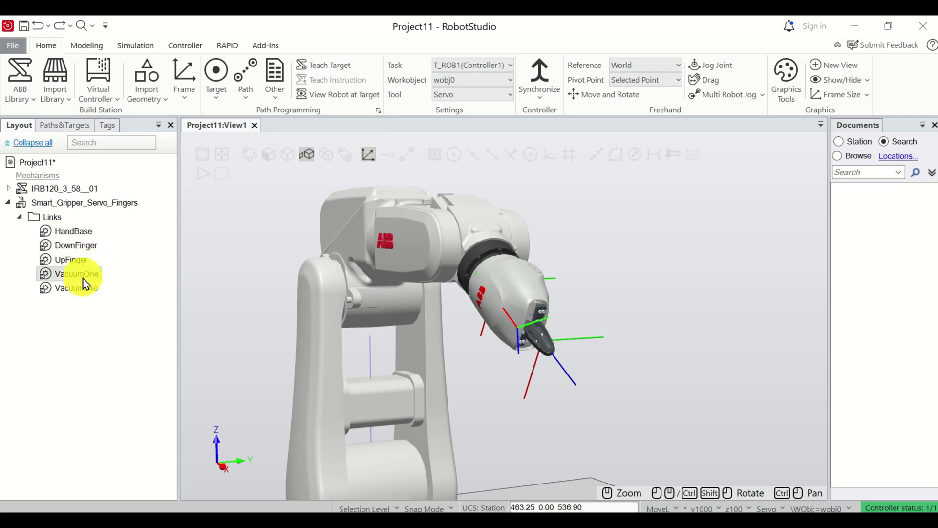
click(88, 293)
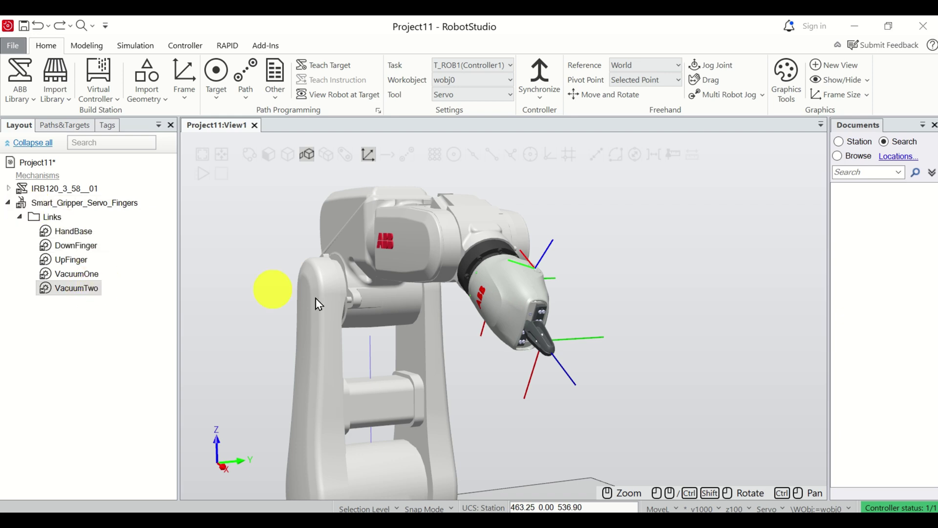
Inspect the tool frame at the gripper's fingertips and its Servo entry in the tooldata of T_ROB1.
scroll(548, 366, up, 2)
scroll(547, 365, up, 3)
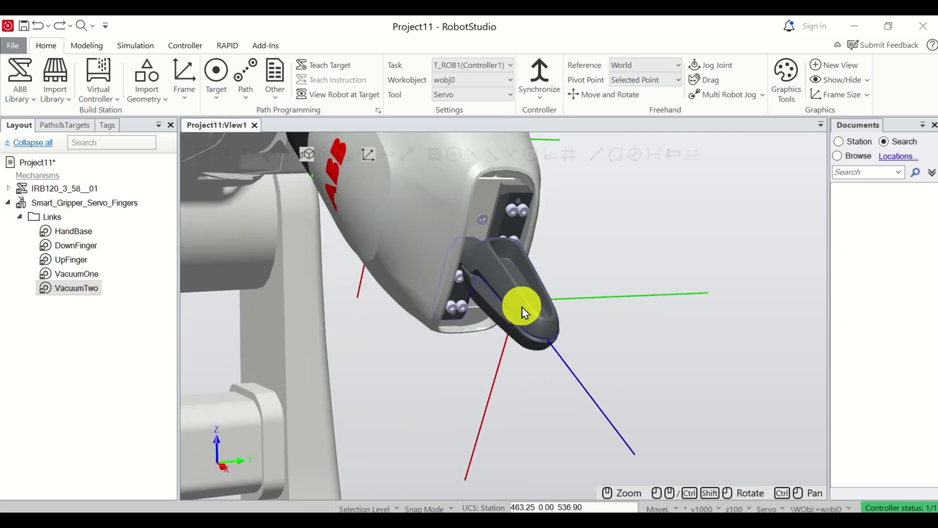
click(565, 366)
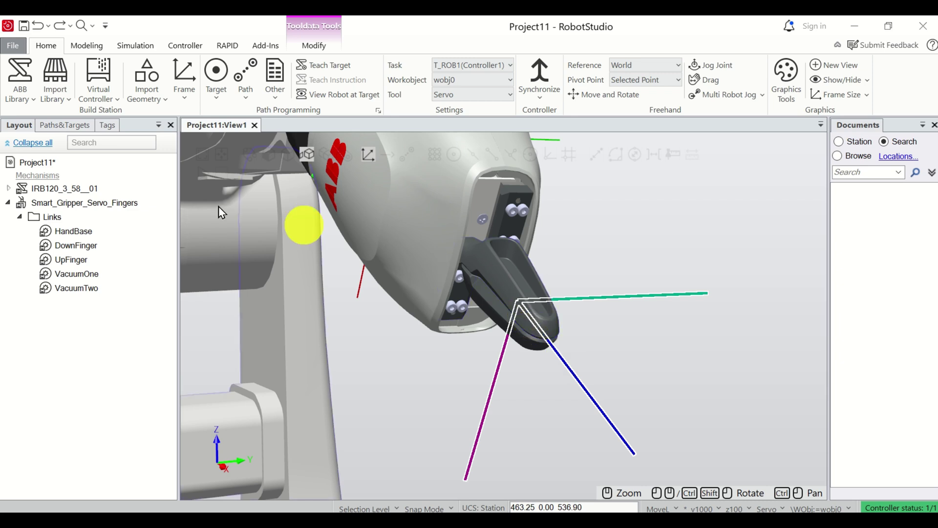
click(71, 126)
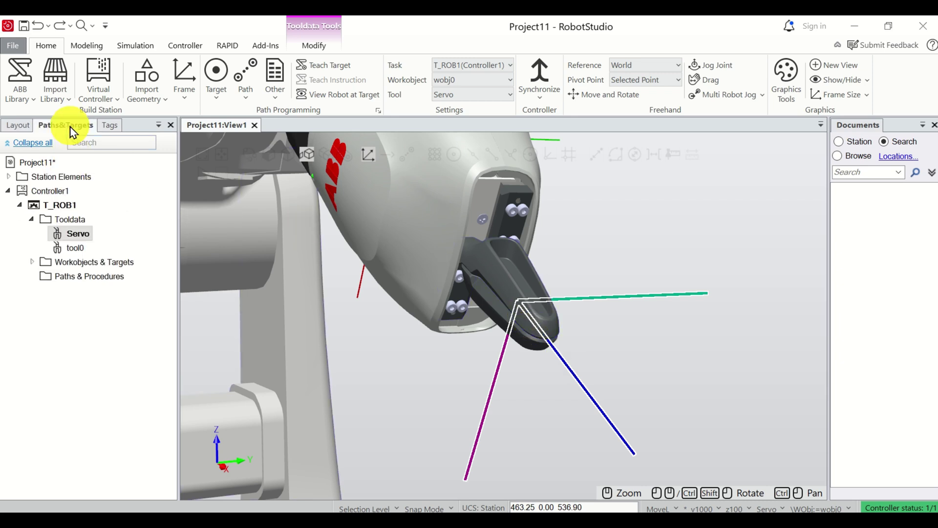
click(68, 219)
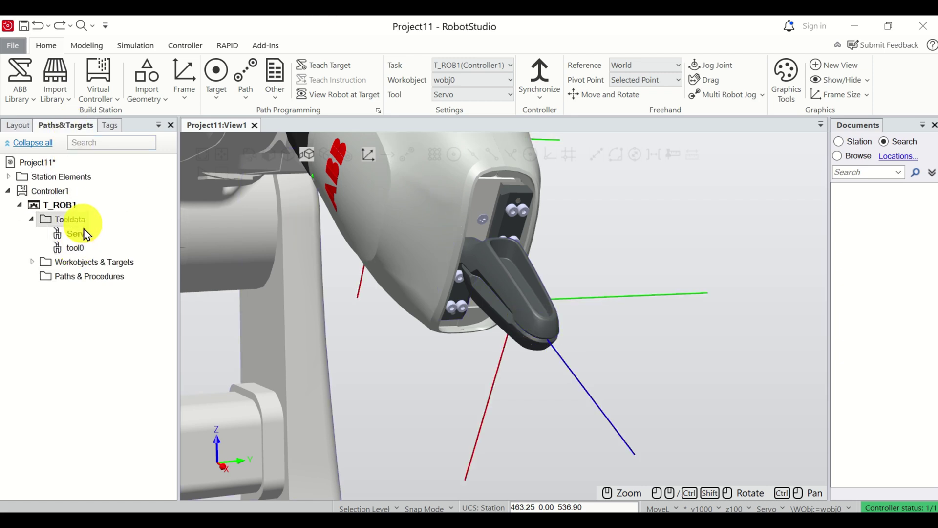
click(62, 234)
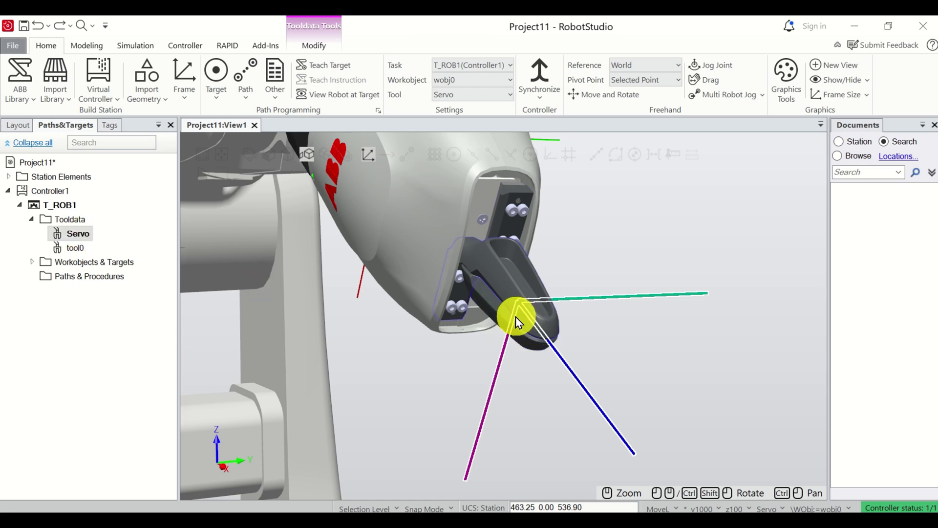
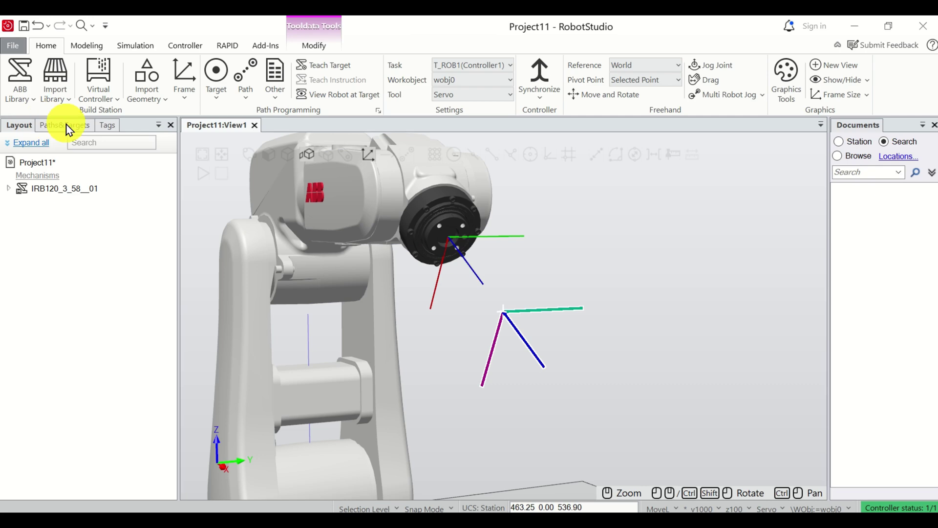
Delete the Servo tooldata from T_ROB1 and return to the station layout.
click(78, 235)
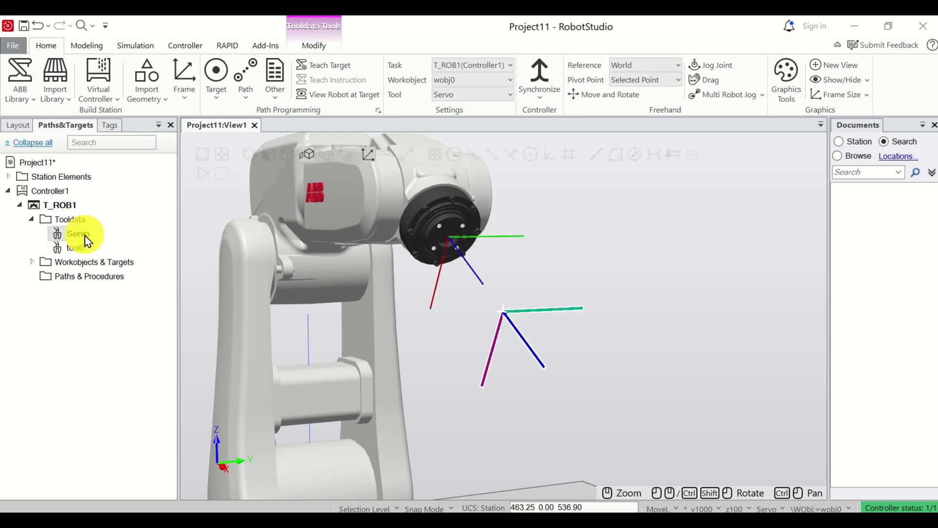
key(Delete)
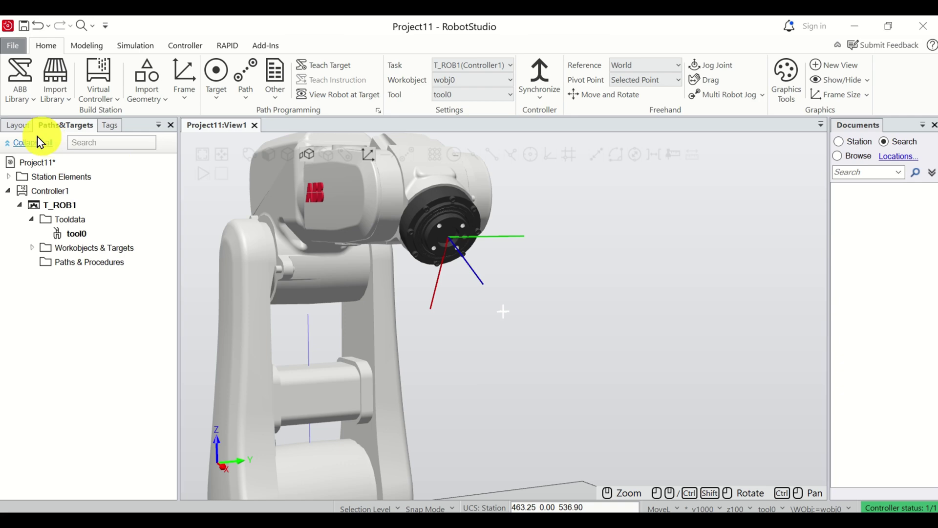
click(23, 129)
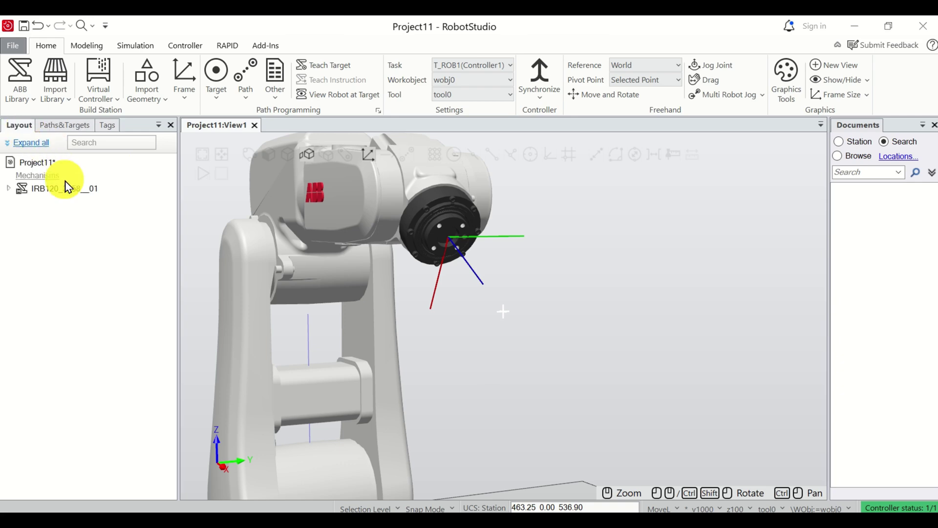
Import myTool from the Training Objects of the equipment library into the station.
click(66, 101)
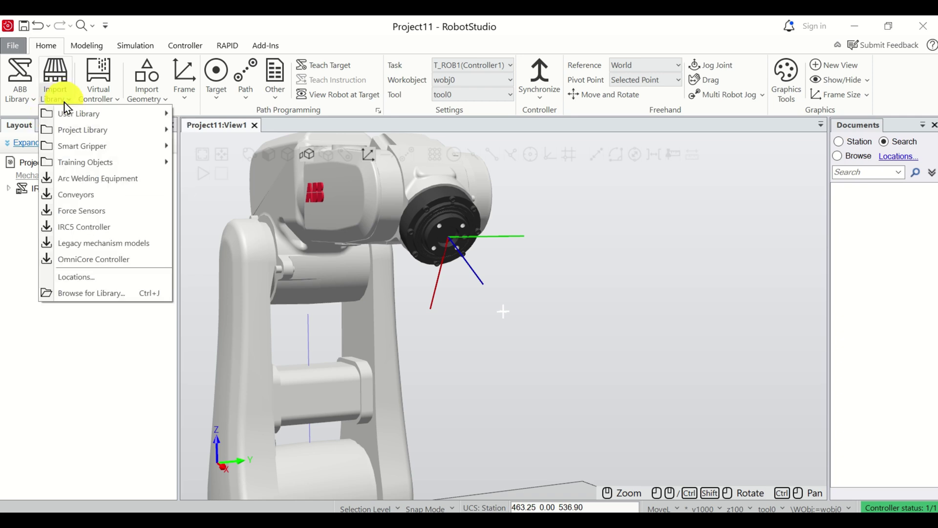
mouse_move(100, 162)
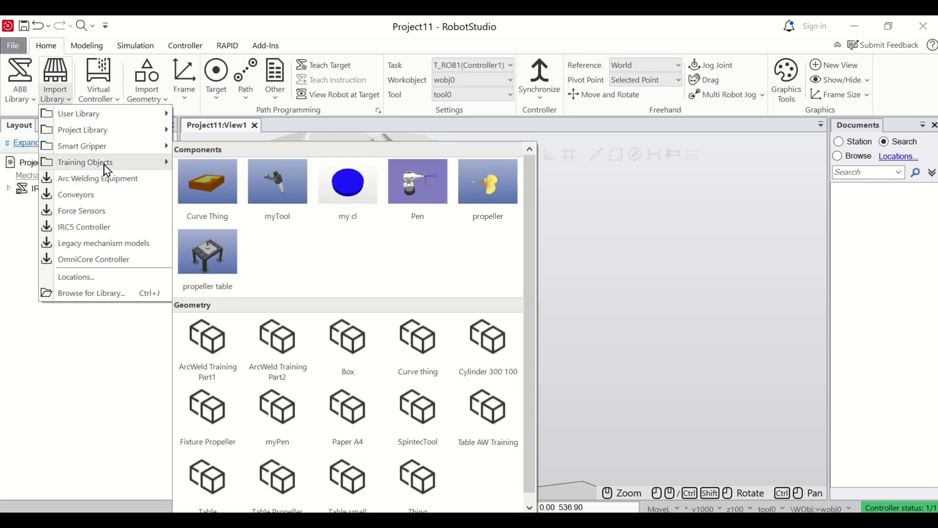
click(281, 201)
scroll(283, 245, down, 6)
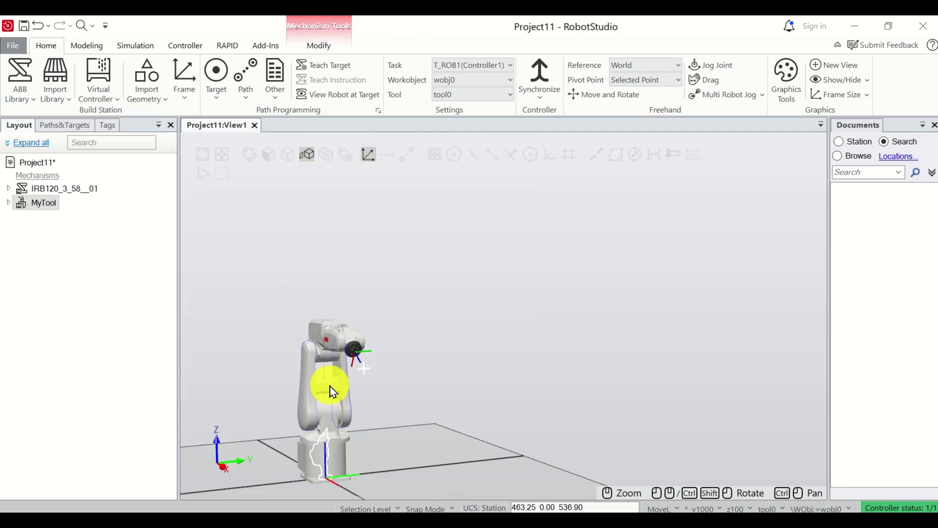
scroll(302, 478, up, 8)
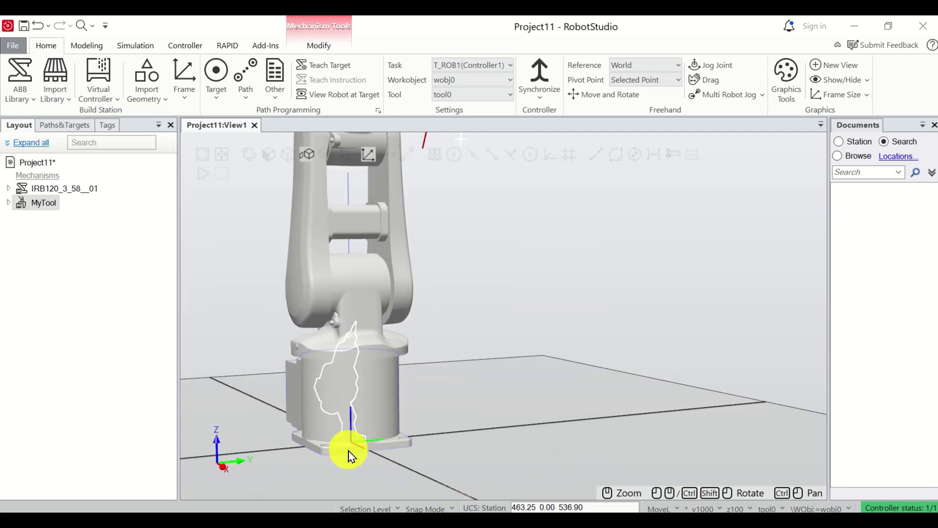
Attach MyTool to the IRB120_3_58__01 (T_ROB1) robot and update the tool's position.
right_click(44, 208)
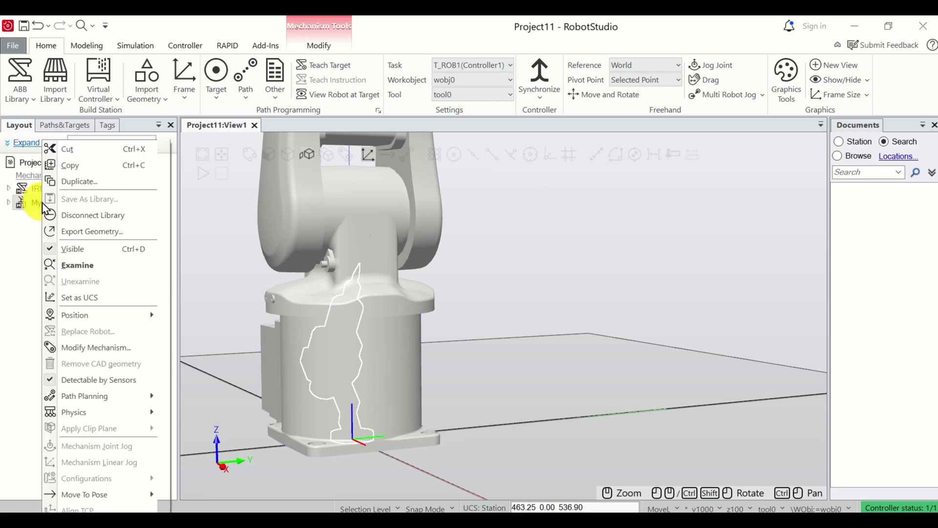
scroll(96, 319, down, 2)
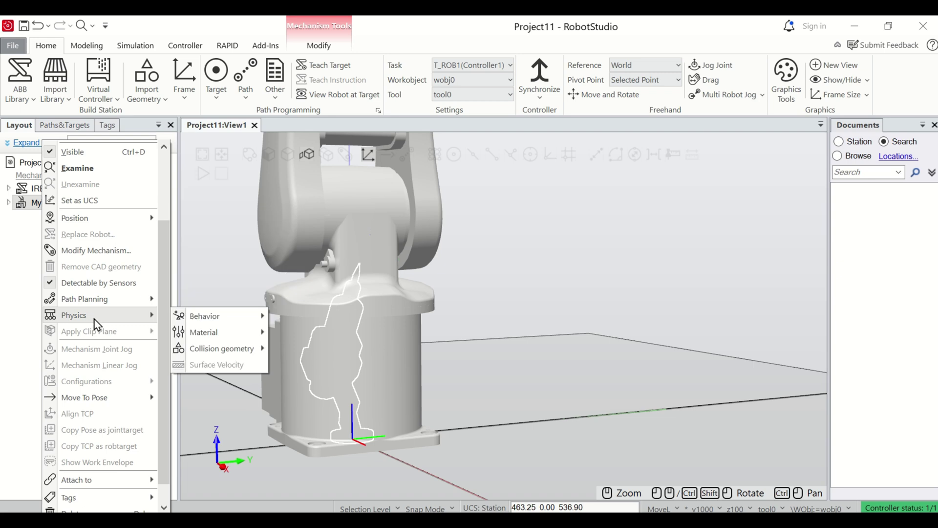
mouse_move(107, 479)
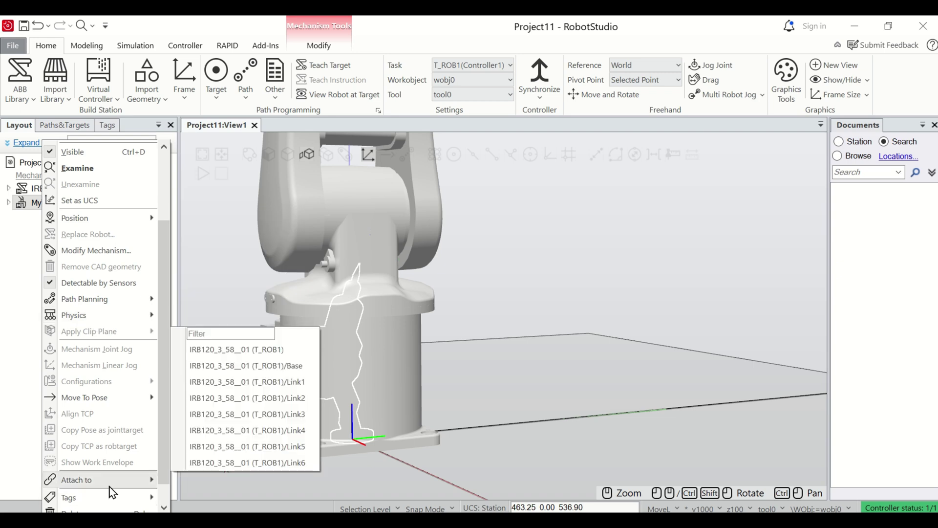
click(268, 350)
click(437, 337)
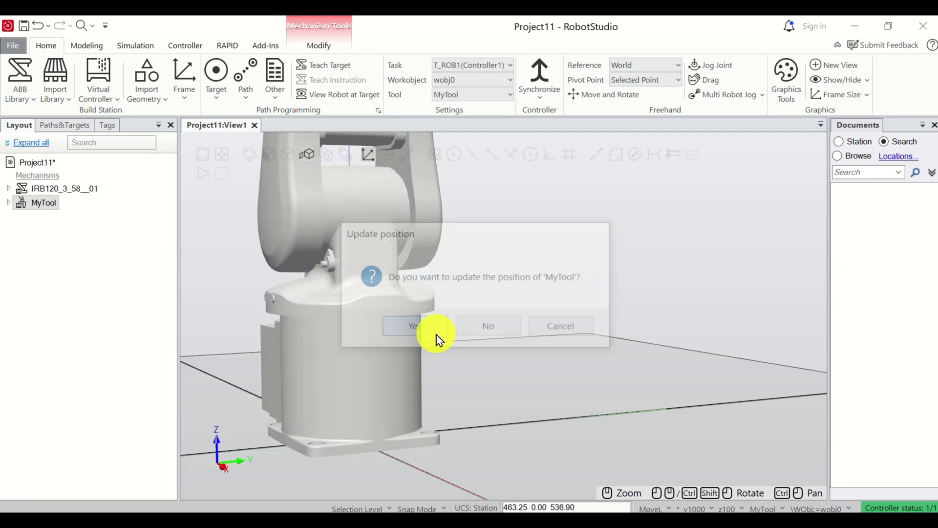
Examine how MyTool sits on the robot's flange and where its coordinate frame lies at the tool tip.
scroll(443, 329, down, 5)
scroll(493, 240, up, 5)
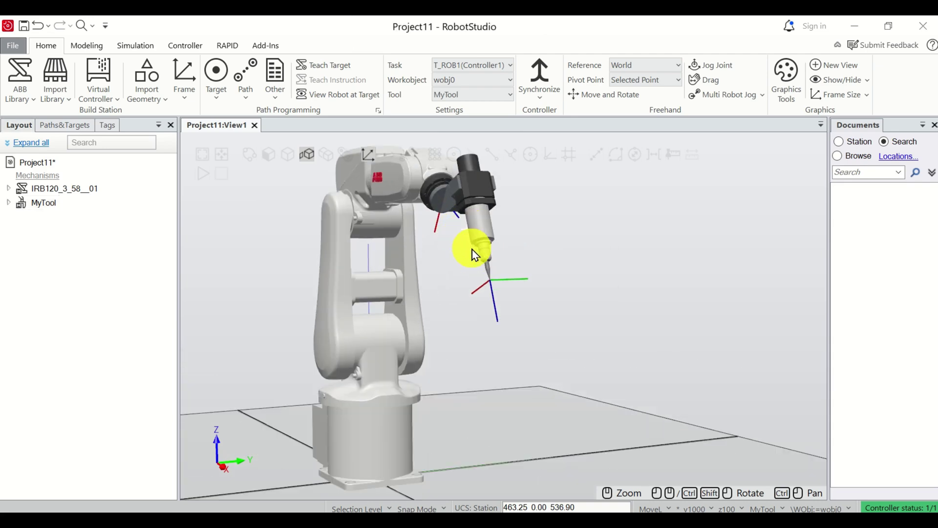
scroll(513, 238, down, 2)
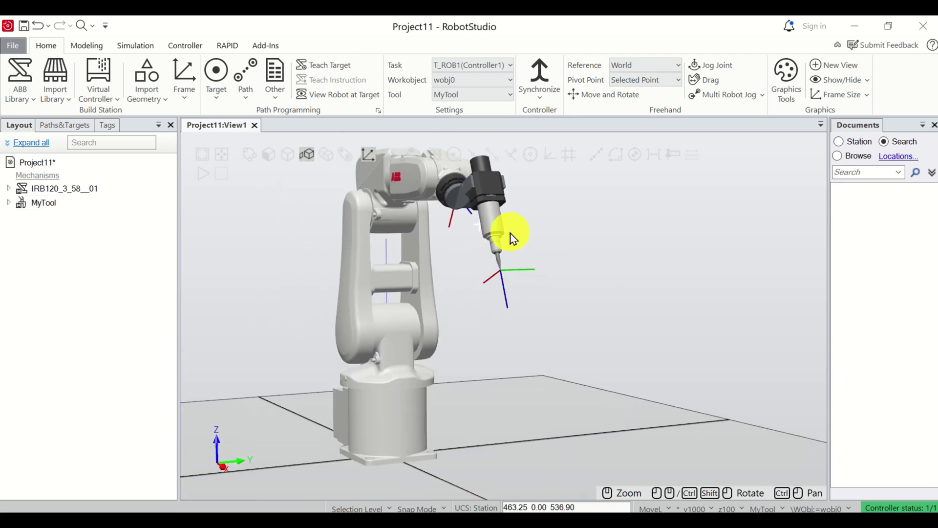
scroll(447, 253, up, 2)
scroll(450, 254, down, 2)
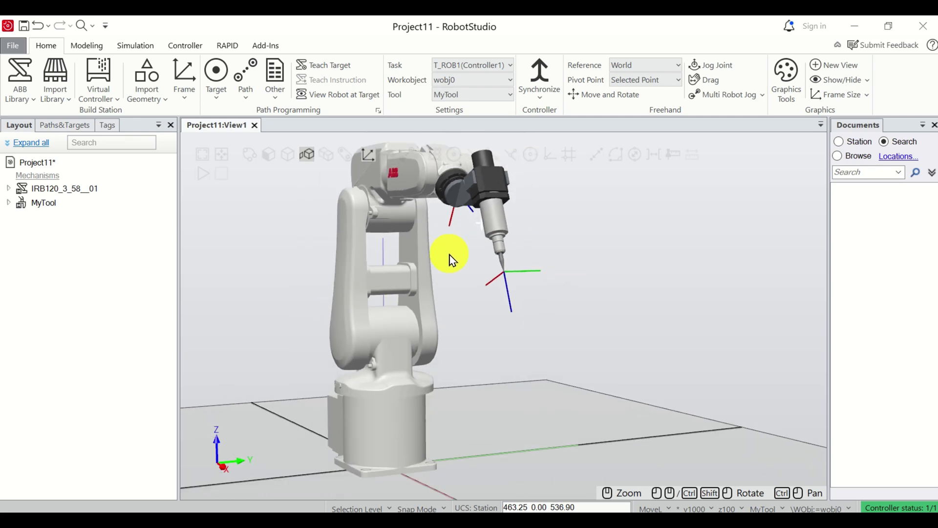
scroll(461, 247, up, 1)
ctrl+shift+drag(457, 262, 465, 308)
scroll(494, 324, up, 10)
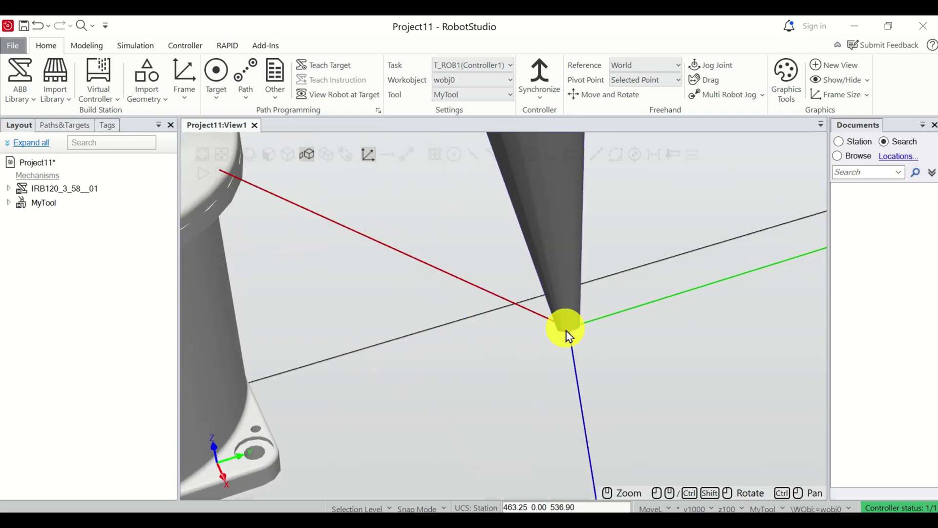
scroll(568, 335, down, 10)
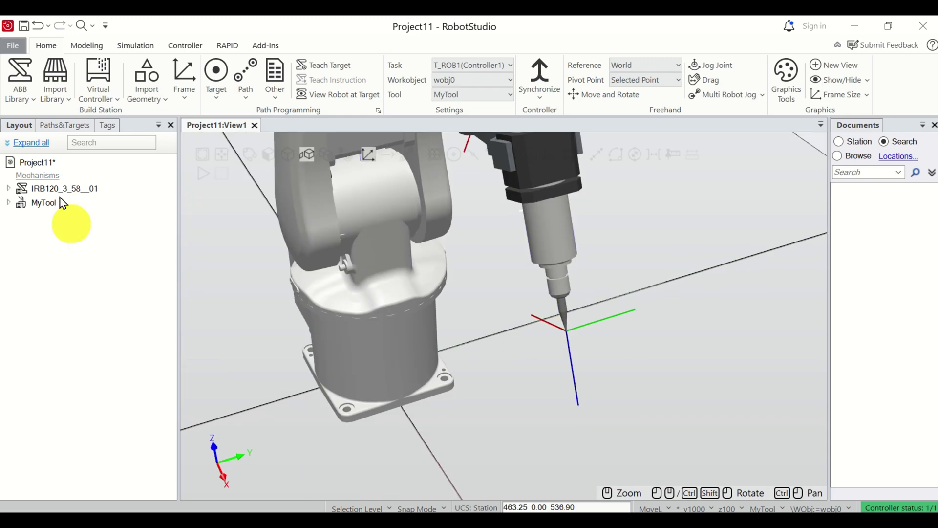
Examine the tool0 and MyTool tooldata of T_ROB1 and compare where their coordinate frames lie on the robot.
click(65, 125)
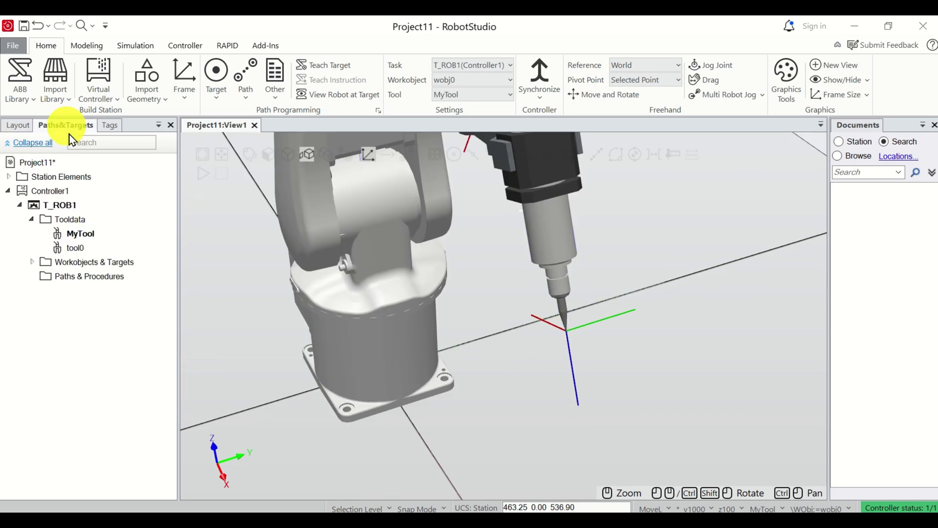
click(76, 249)
scroll(517, 335, down, 5)
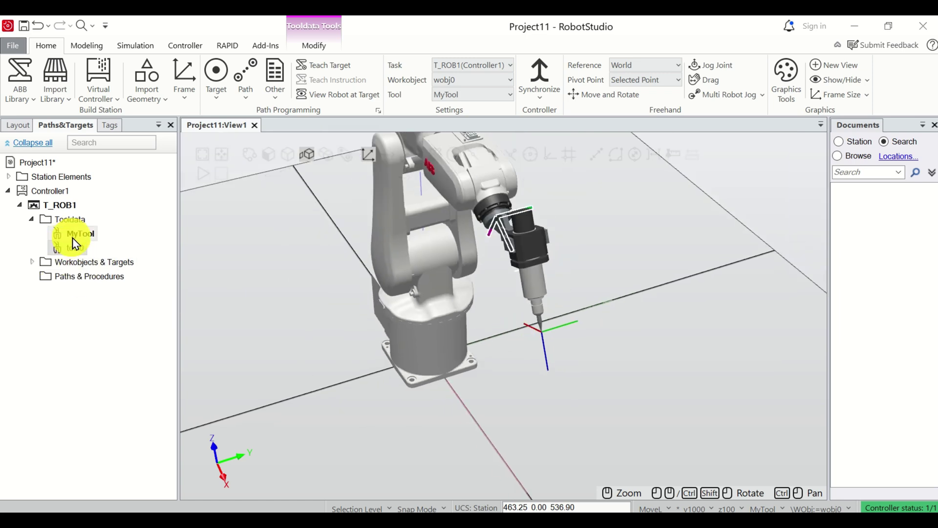
scroll(496, 331, up, 3)
scroll(519, 331, down, 5)
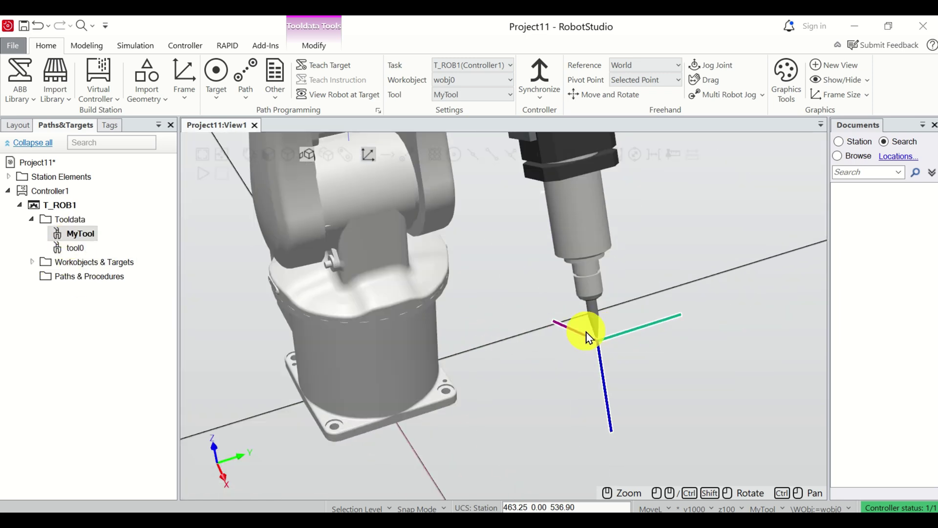
scroll(640, 238, up, 2)
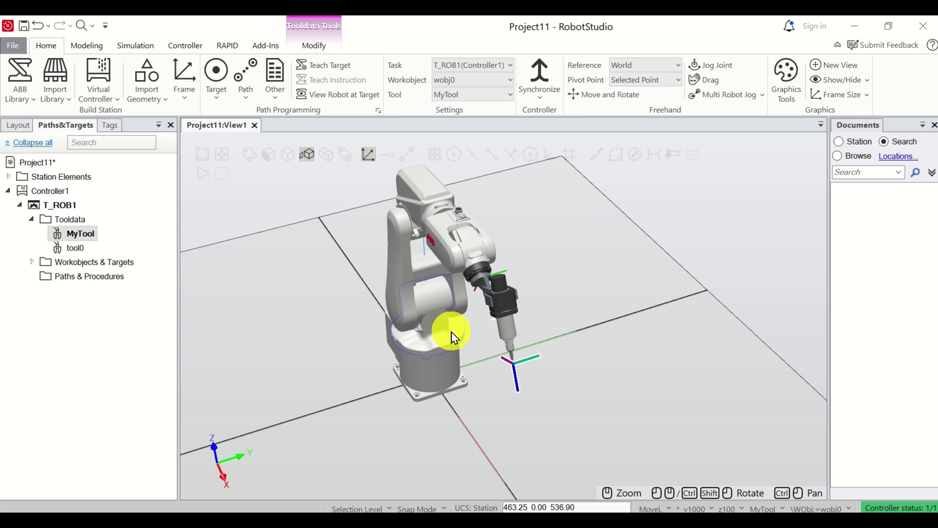
Jog the robot's base, lower-arm and upper-arm joints freehand with Jog Joint to swing and raise the arm.
click(720, 72)
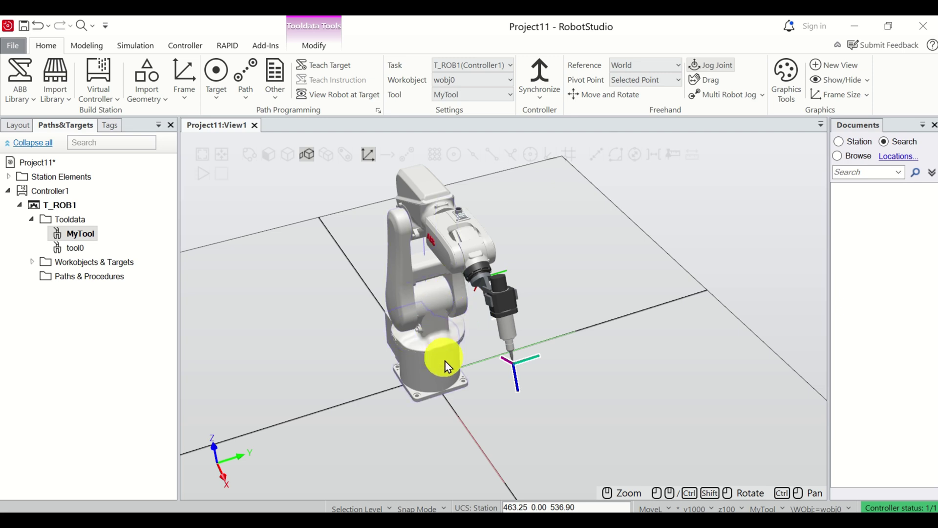
click(450, 335)
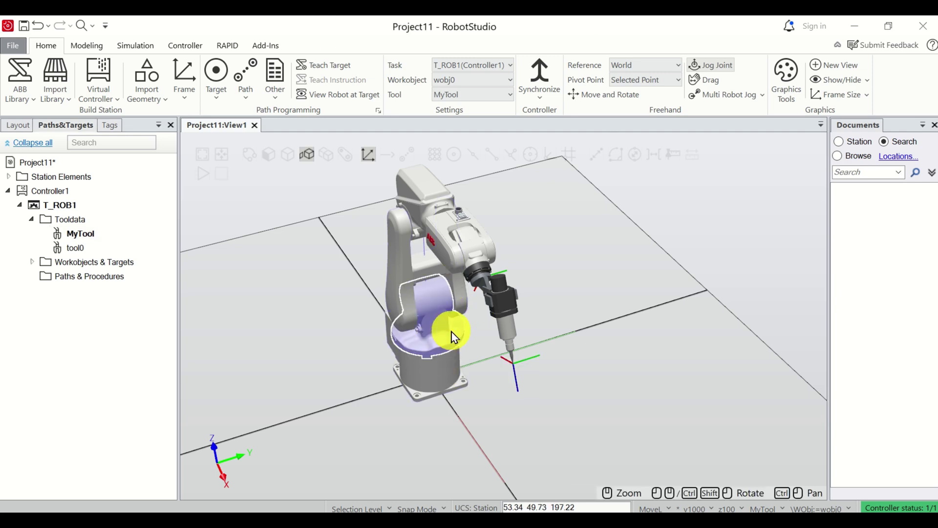
mouse_move(453, 331)
mouse_down()
mouse_move(467, 324)
mouse_move(469, 296)
mouse_move(460, 325)
mouse_move(438, 341)
mouse_move(413, 339)
mouse_move(468, 338)
mouse_move(488, 314)
mouse_move(412, 339)
mouse_move(449, 338)
mouse_move(479, 318)
mouse_move(470, 326)
mouse_up()
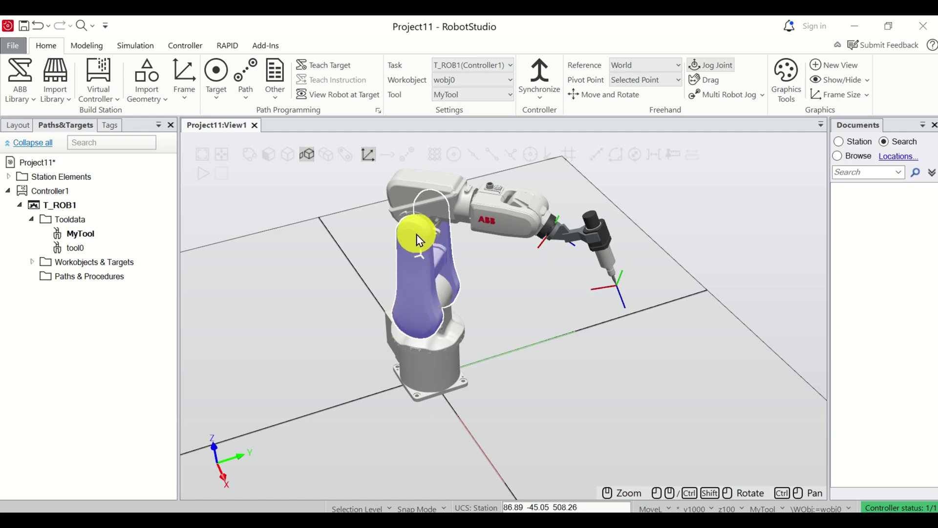
drag(417, 240, 393, 263)
drag(398, 171, 381, 188)
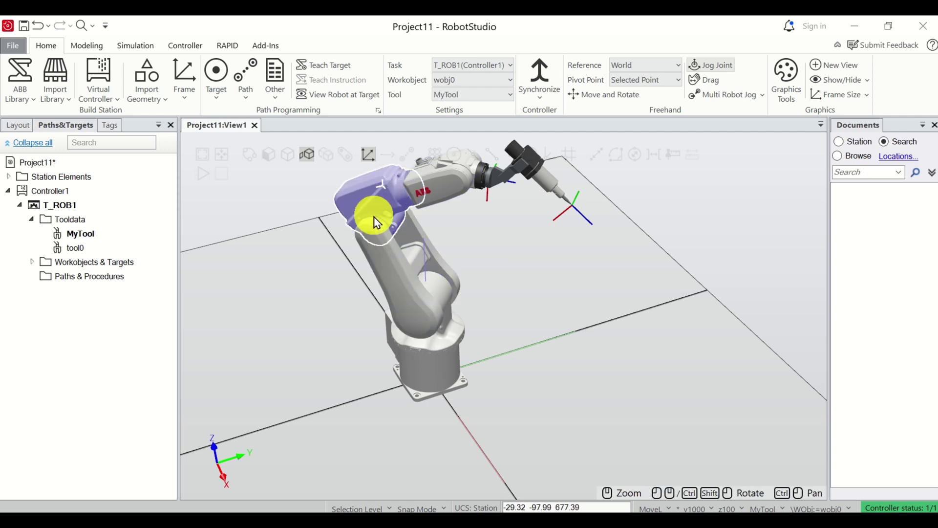
drag(377, 222, 396, 213)
Jog the wrist joints freehand around their rotation arcs until MyTool points down towards the floor.
mouse_move(544, 265)
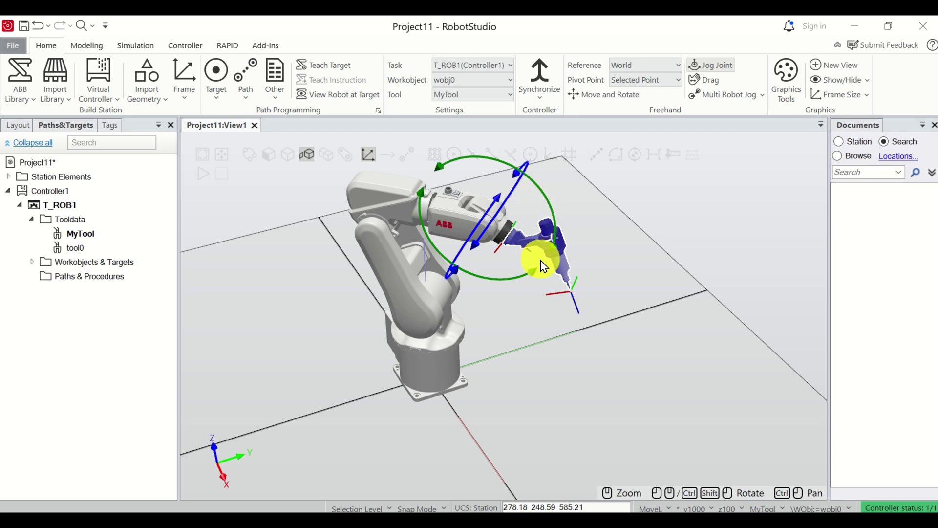
drag(546, 266, 545, 206)
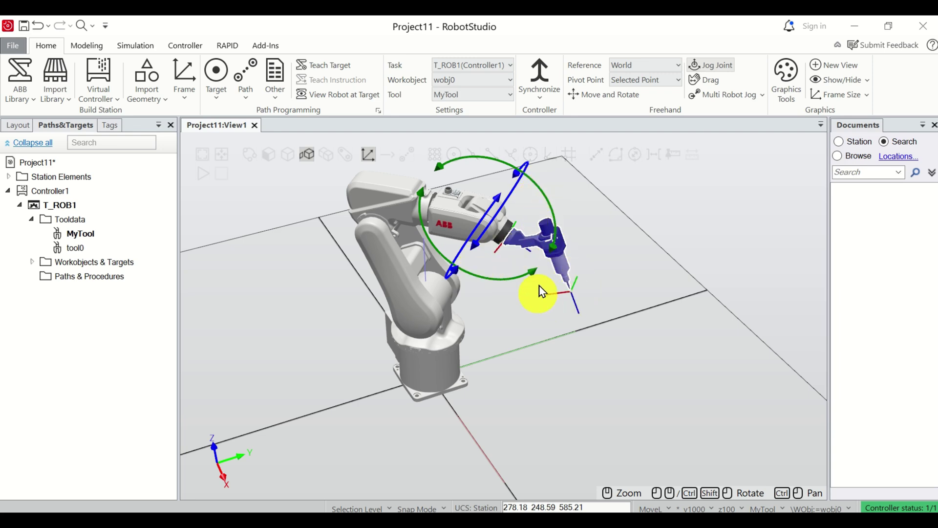
drag(523, 168, 544, 170)
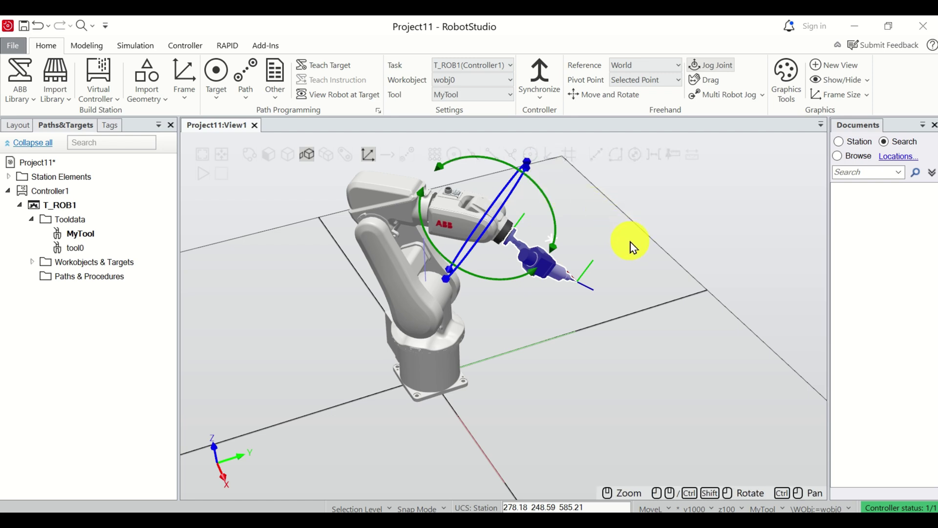
ctrl+shift+drag(631, 248, 527, 373)
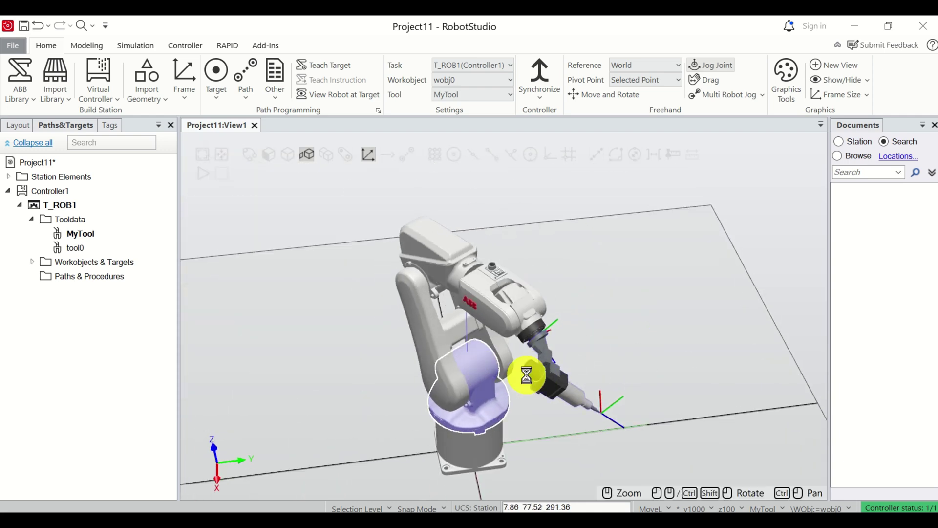
drag(571, 286, 556, 307)
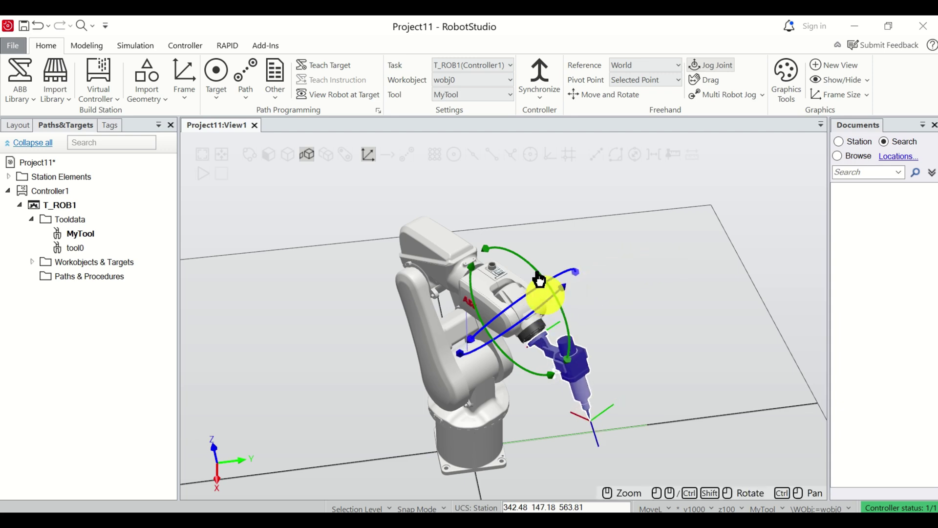
drag(515, 262, 519, 383)
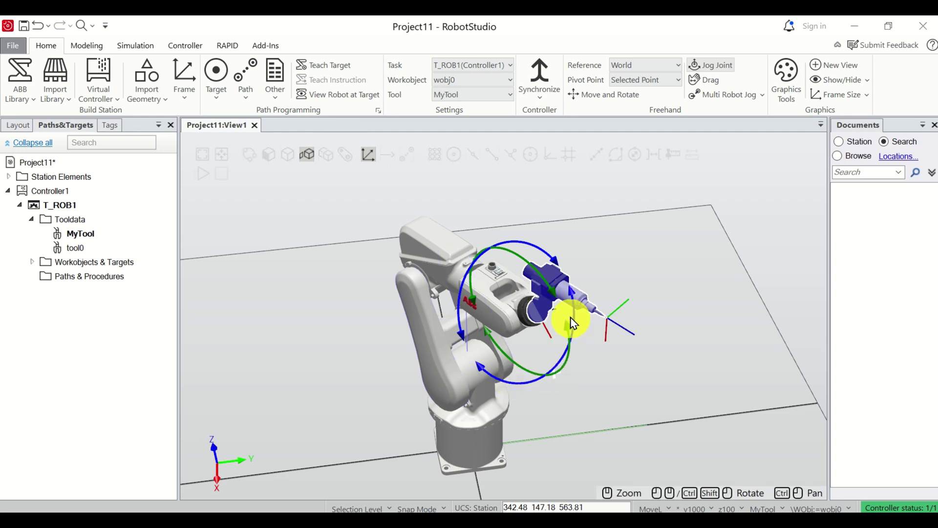
mouse_move(552, 257)
mouse_down()
mouse_move(542, 247)
mouse_move(561, 266)
mouse_up()
drag(511, 363, 483, 315)
click(660, 286)
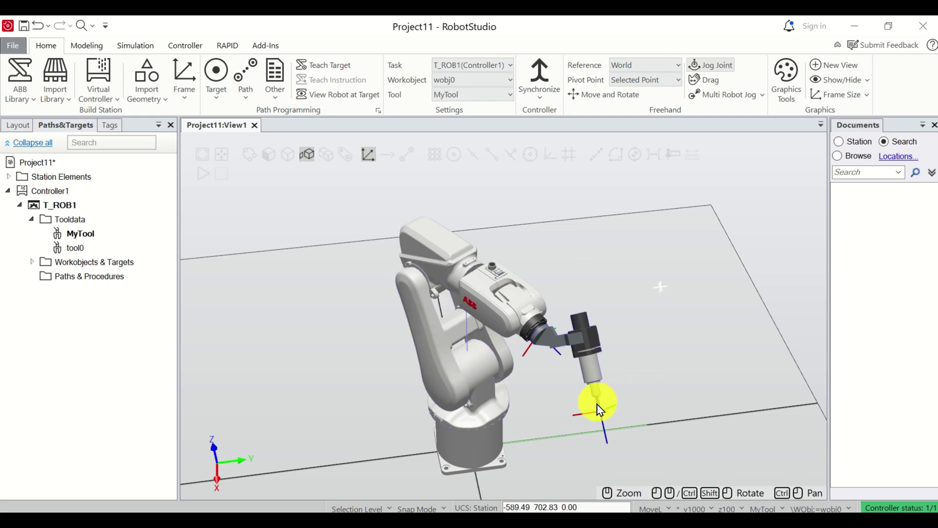
Shift MyTool's TCP along the world Y axis by about -40 mm with Move and Rotate, and reset the Y offset to 0.00.
scroll(609, 415, up, 5)
scroll(597, 413, down, 6)
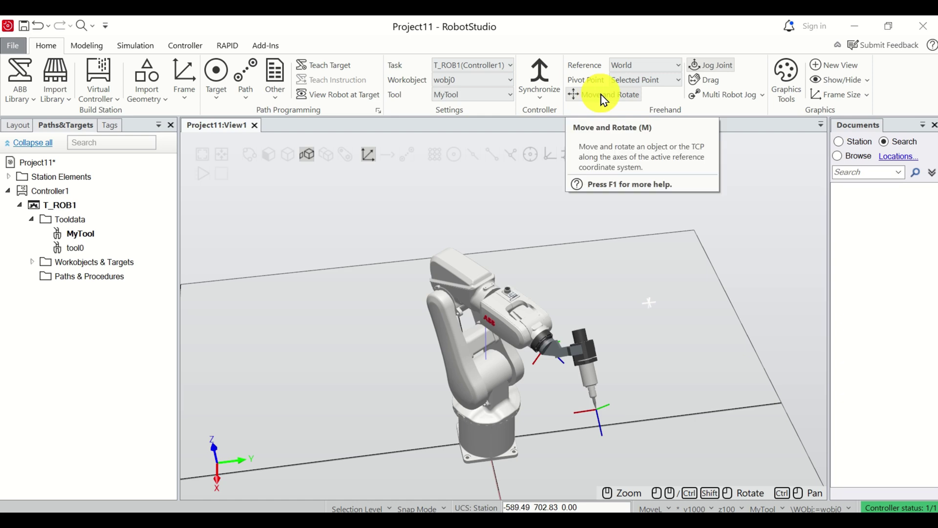
click(594, 401)
scroll(618, 413, up, 5)
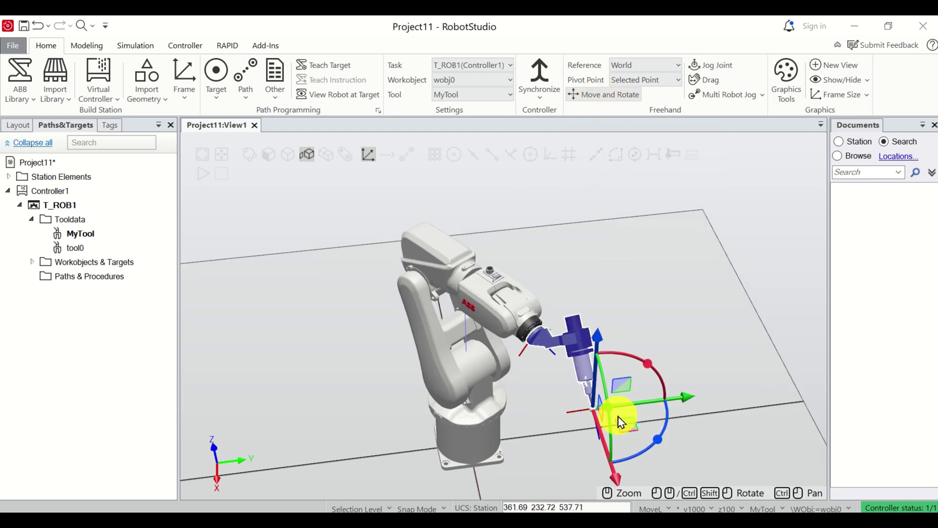
scroll(606, 393, down, 3)
scroll(603, 403, up, 5)
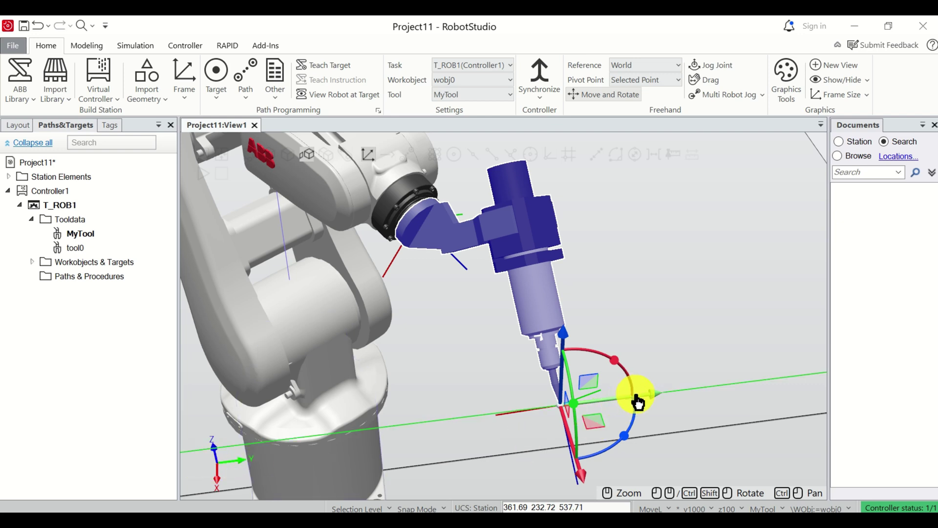
drag(636, 401, 554, 406)
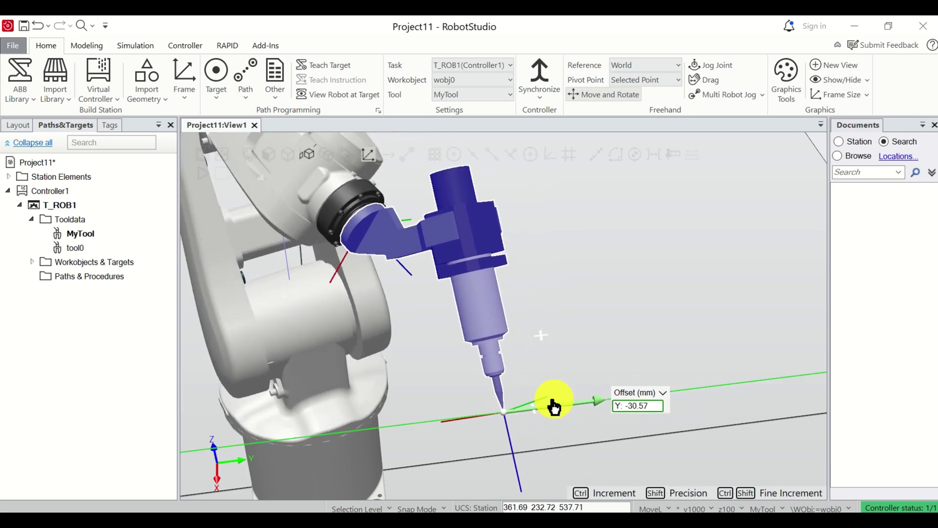
click(639, 406)
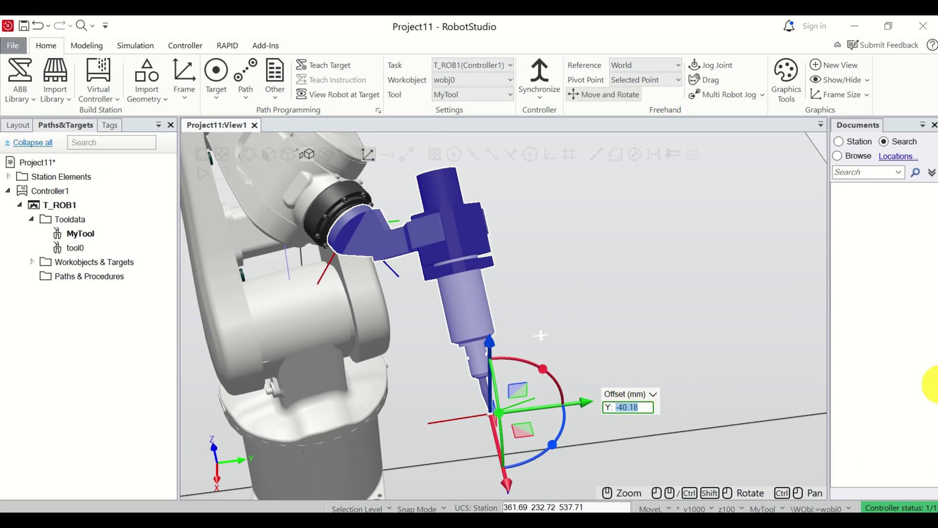
key(Return)
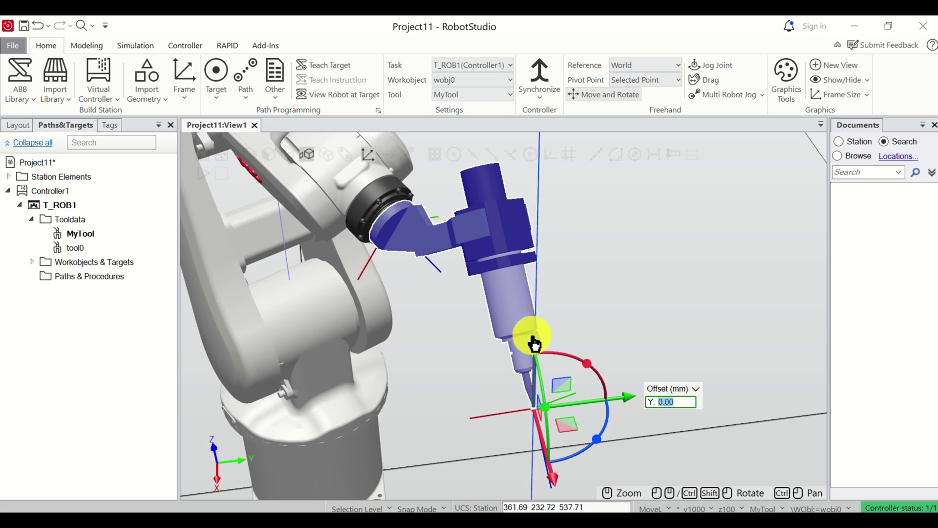
Move MyTool's TCP about 77 mm up the world Z axis and about 53 mm along the world X axis.
drag(534, 345, 554, 332)
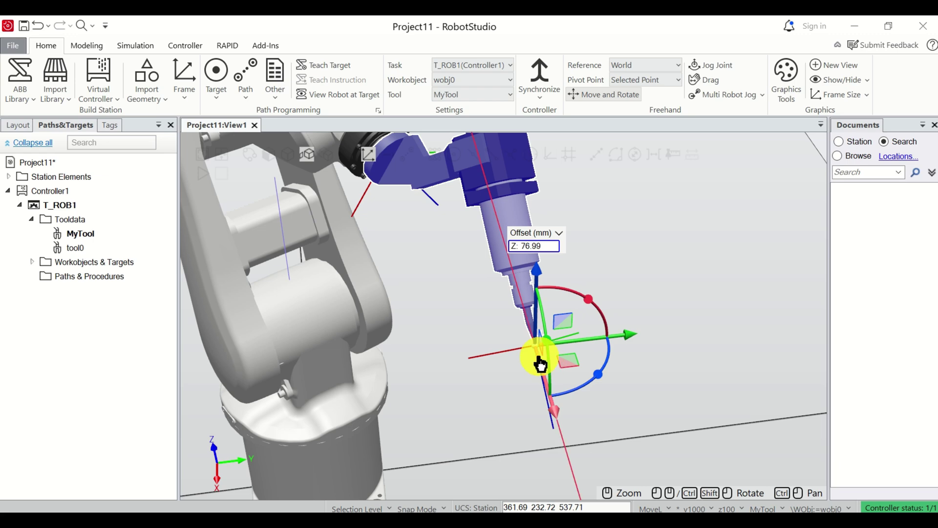
drag(540, 360, 566, 393)
scroll(567, 395, down, 3)
scroll(623, 352, up, 3)
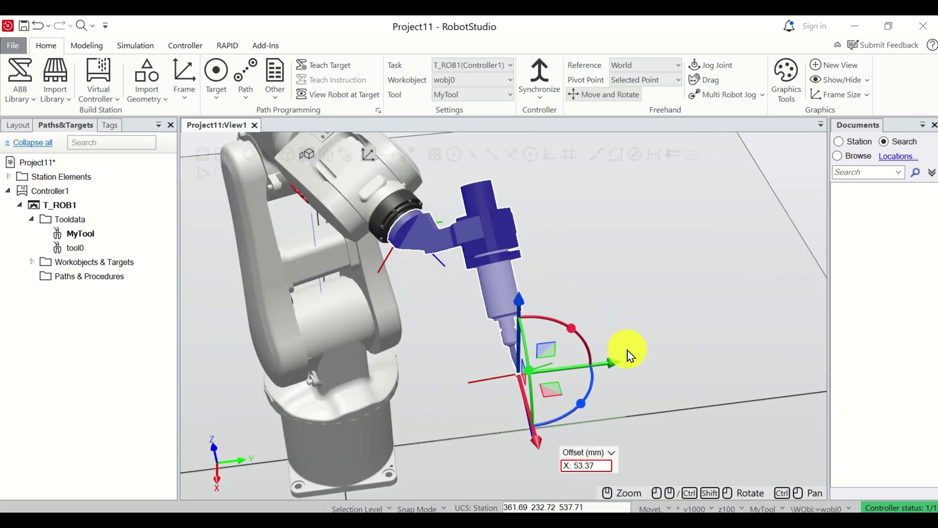
scroll(582, 354, up, 1)
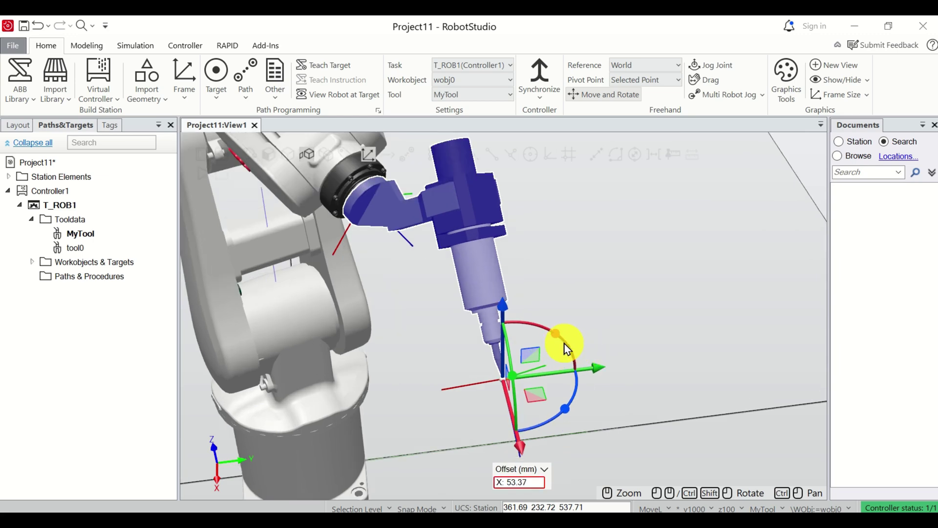
scroll(570, 351, up, 1)
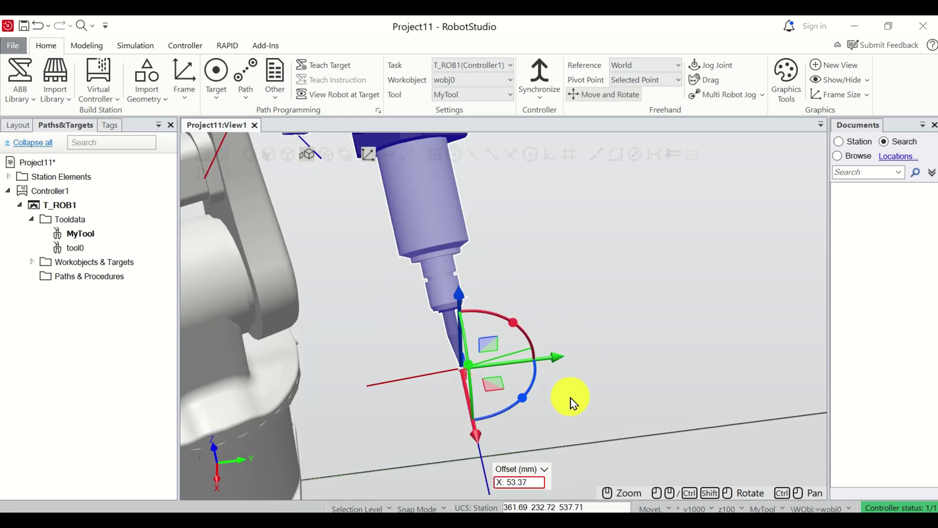
click(527, 337)
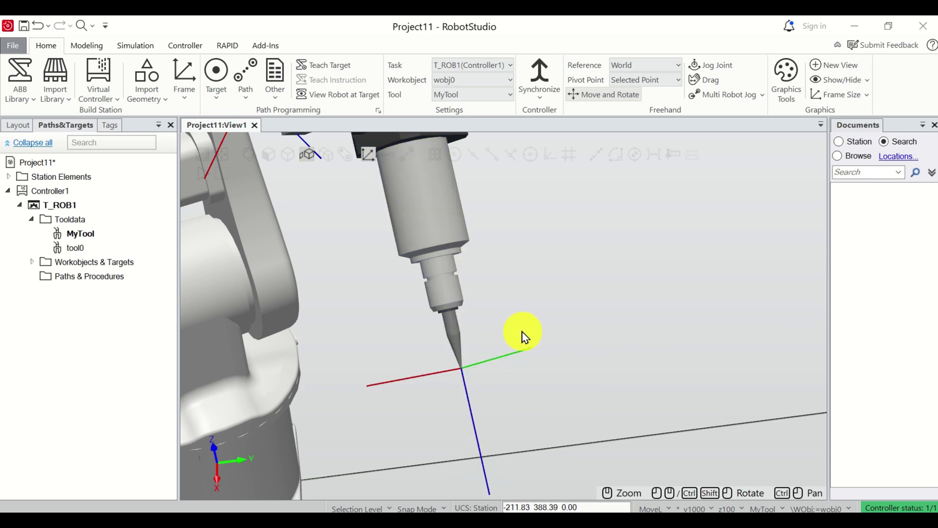
Rotate MyTool around its TCP by about -14.3 degrees about X and about 56.2 degrees about Z.
click(461, 342)
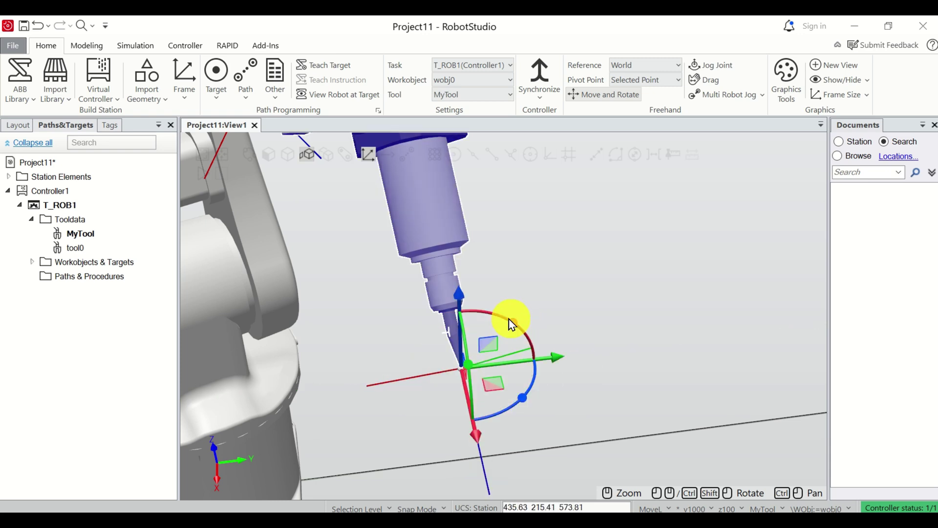
drag(512, 323, 479, 362)
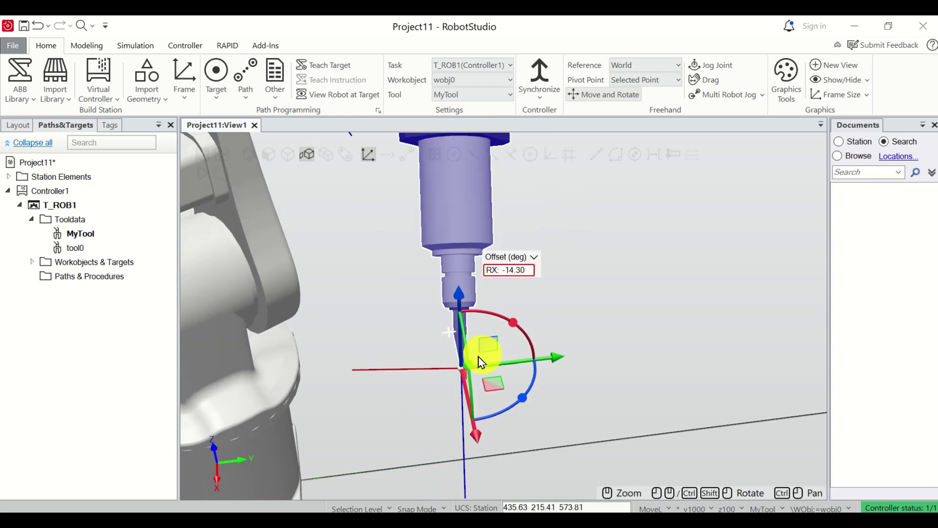
drag(529, 389, 573, 323)
mouse_move(539, 356)
mouse_down()
mouse_move(528, 387)
mouse_move(540, 381)
mouse_move(550, 356)
mouse_move(494, 403)
mouse_move(545, 358)
mouse_up()
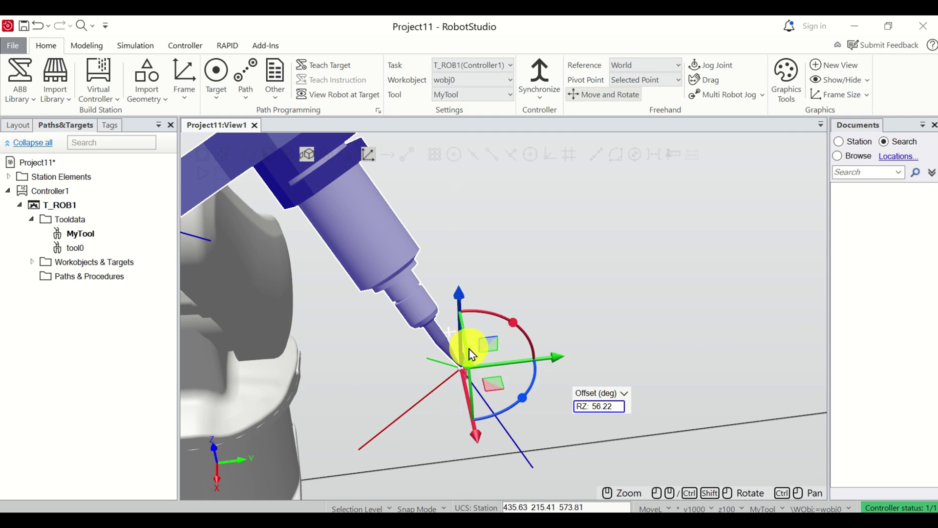
Lower MyTool's TCP by about 22 mm along the world Z axis and deselect the tool.
drag(462, 352, 478, 377)
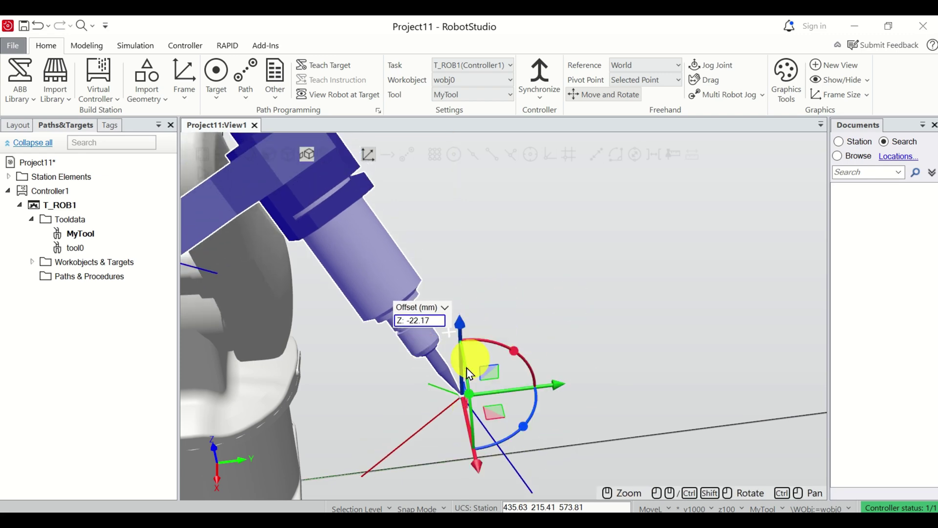
scroll(436, 299, down, 5)
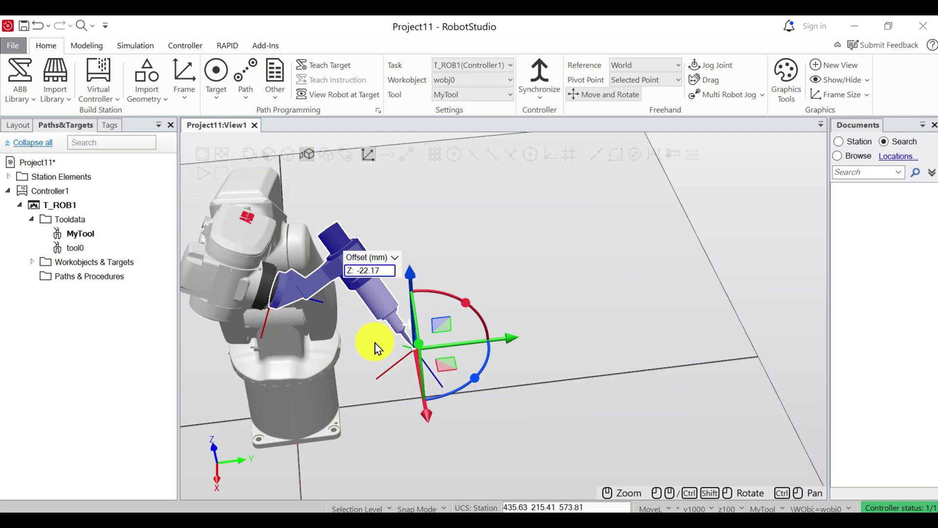
click(509, 293)
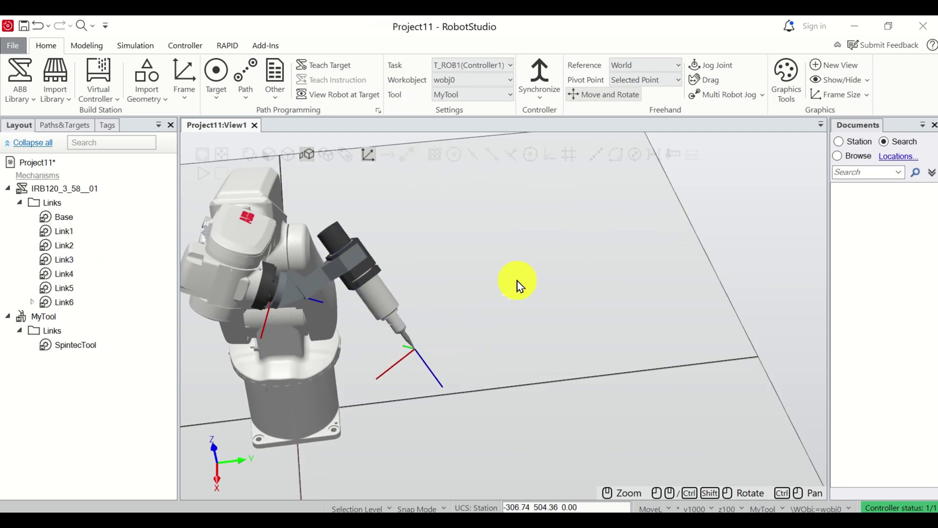
Use Mechanism Joint Jog on IRB120_3_58__01 to set joint 1 to about -1.54, joint 2 to about 28.79 and joint 3 to about -48 degrees.
click(79, 188)
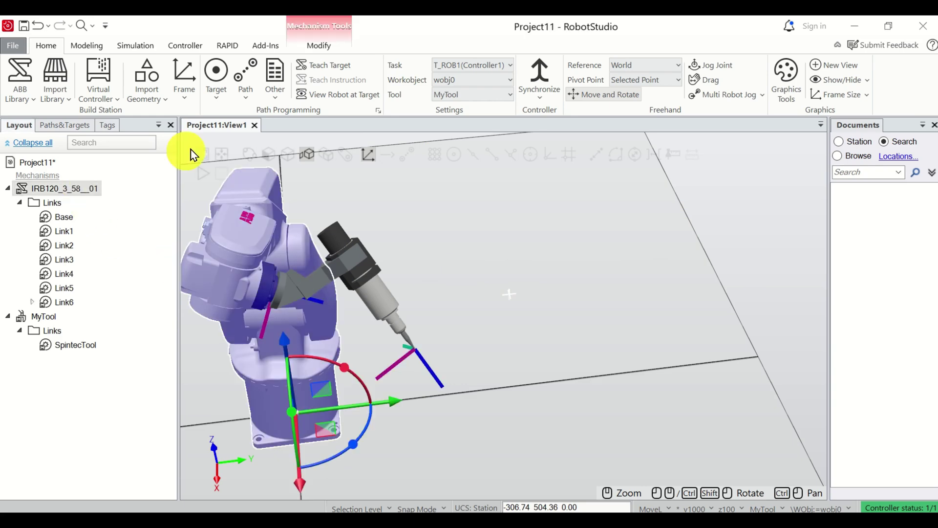
click(320, 45)
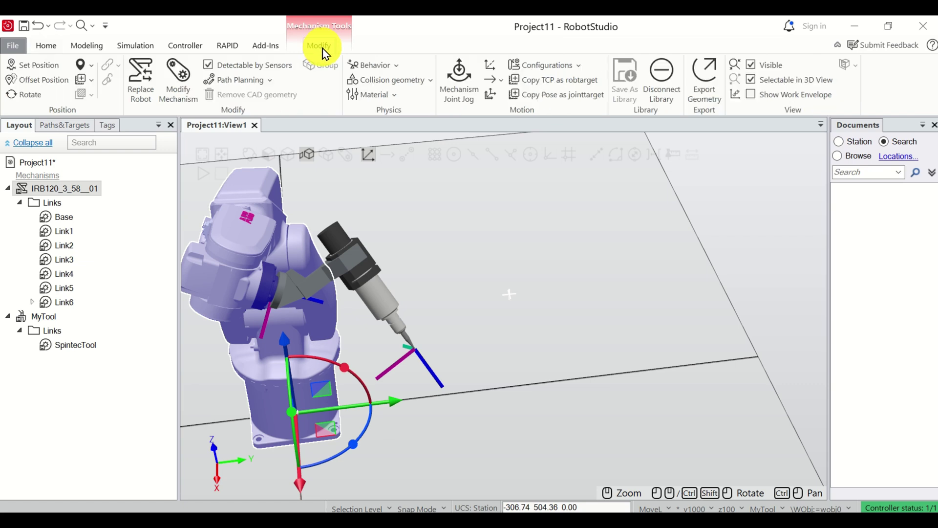
click(467, 108)
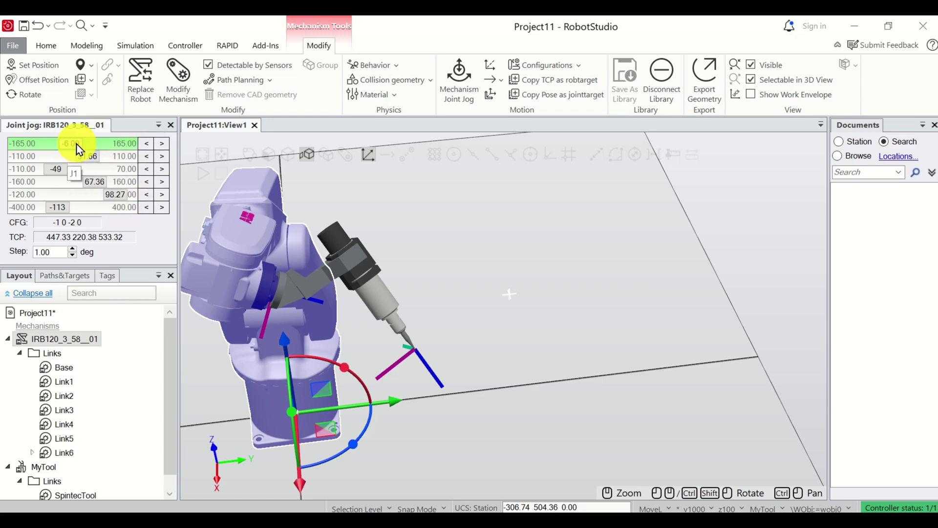
drag(76, 149, 91, 239)
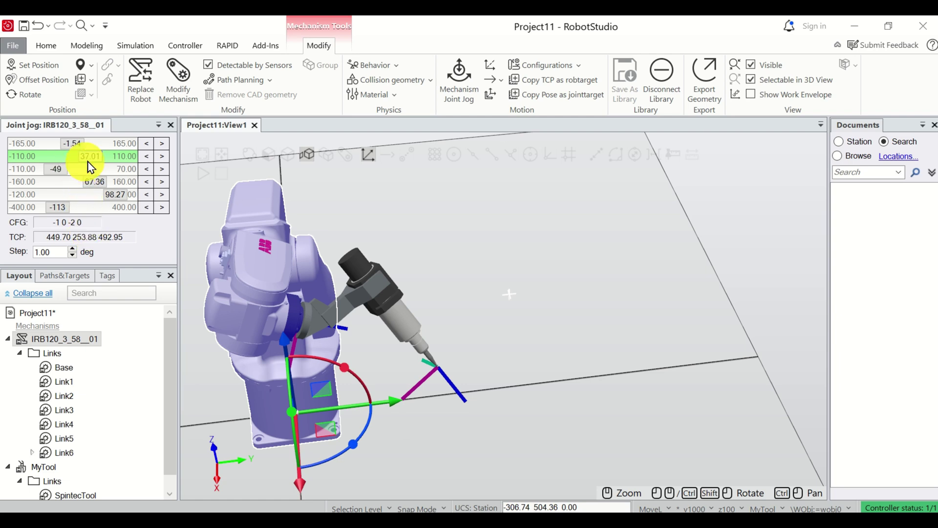
drag(90, 163, 60, 177)
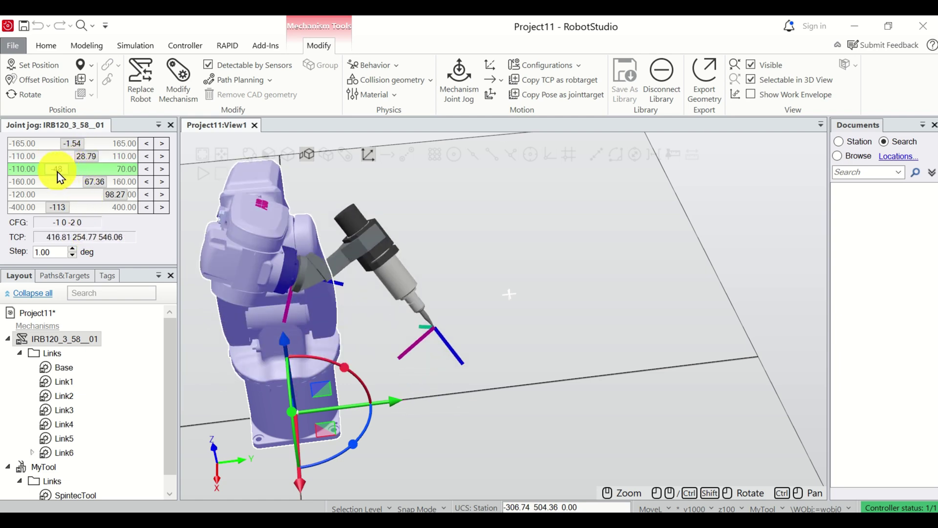
Set the joint jog step to 0.10 degrees and jog joint 4 of the robot to about 63.30 degrees.
click(73, 257)
drag(91, 187, 90, 186)
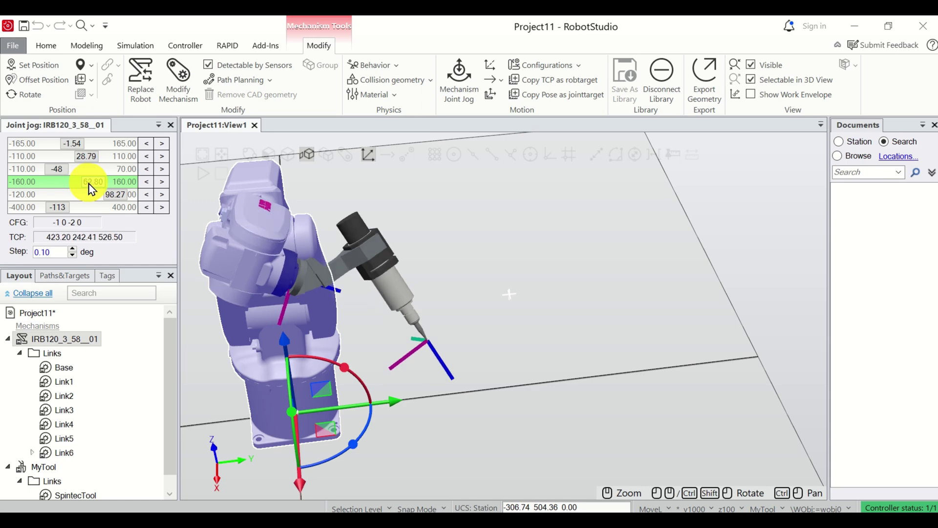
click(161, 183)
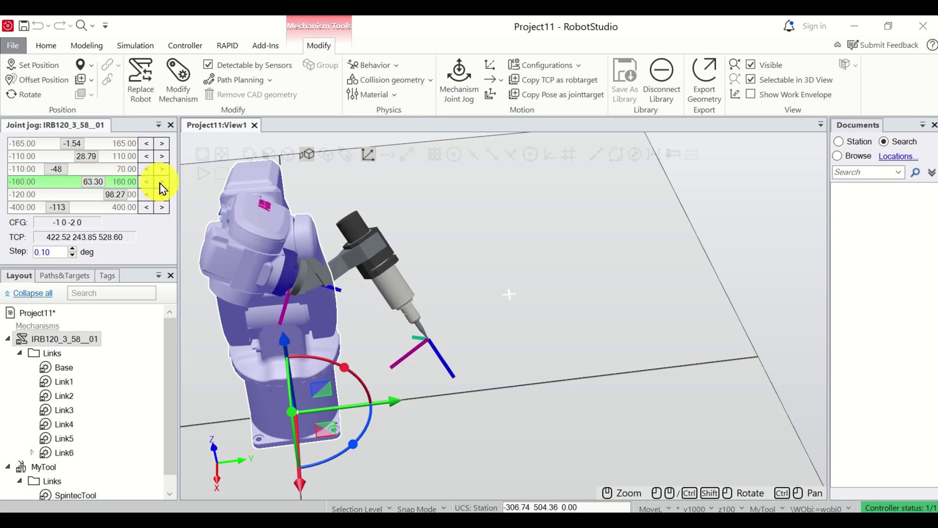